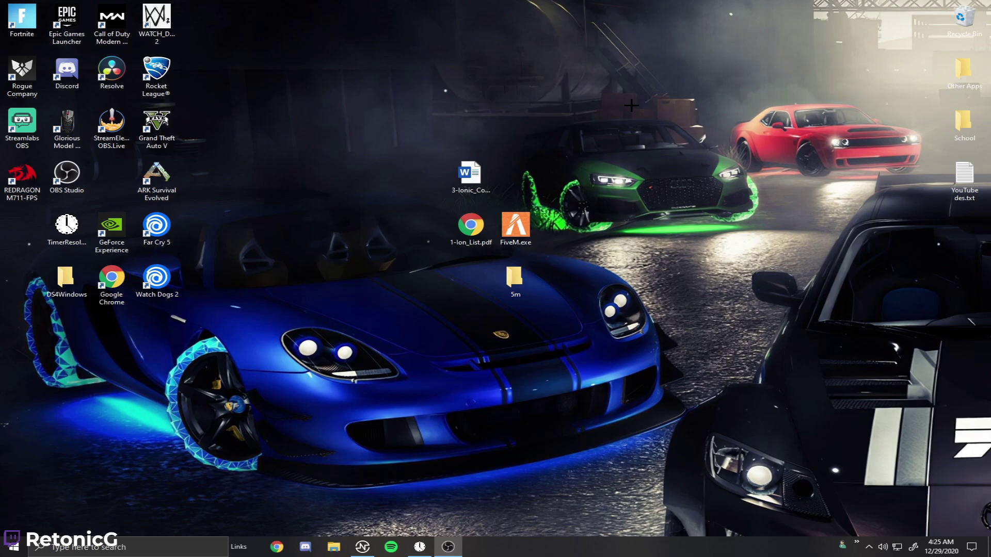
# Open the Bluetooth & other devices settings of the PC
pyautogui.press('super')
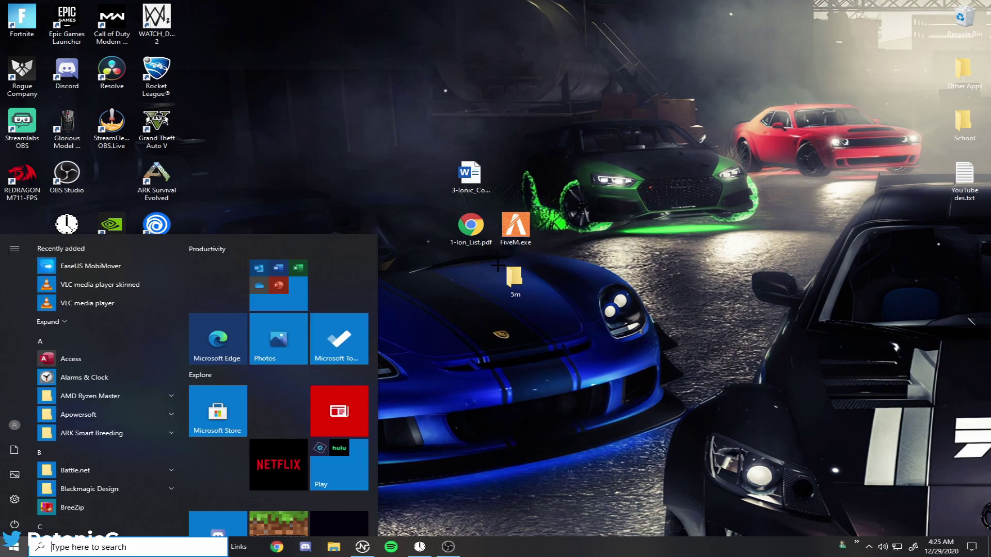
pyautogui.click(970, 547)
pyautogui.click(848, 448)
pyautogui.rightClick(860, 459)
pyautogui.click(860, 459)
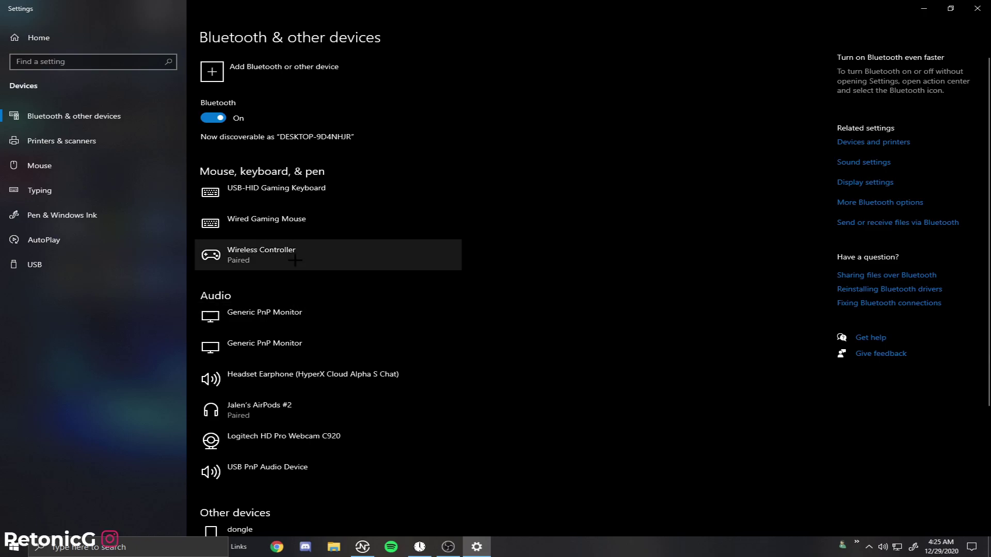
pyautogui.click(258, 71)
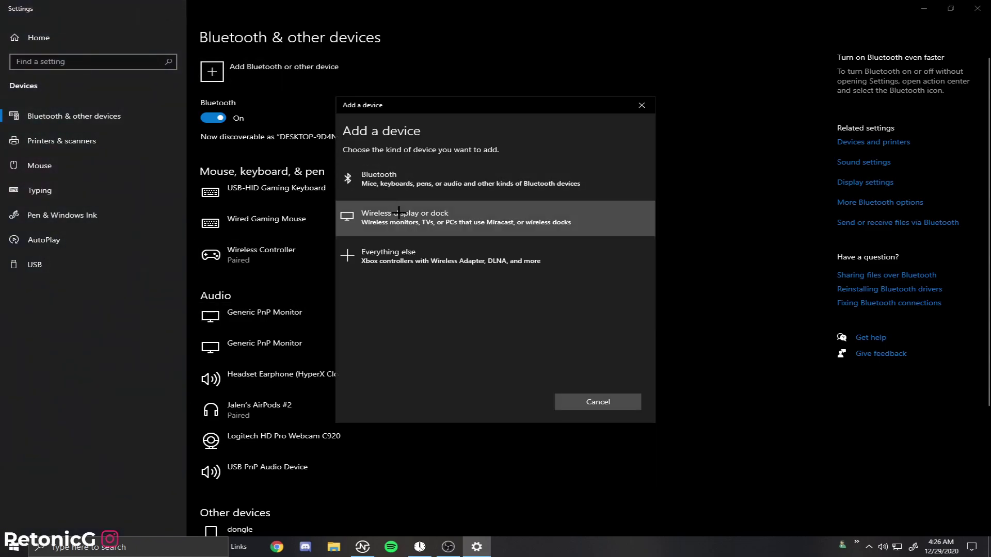
pyautogui.click(415, 180)
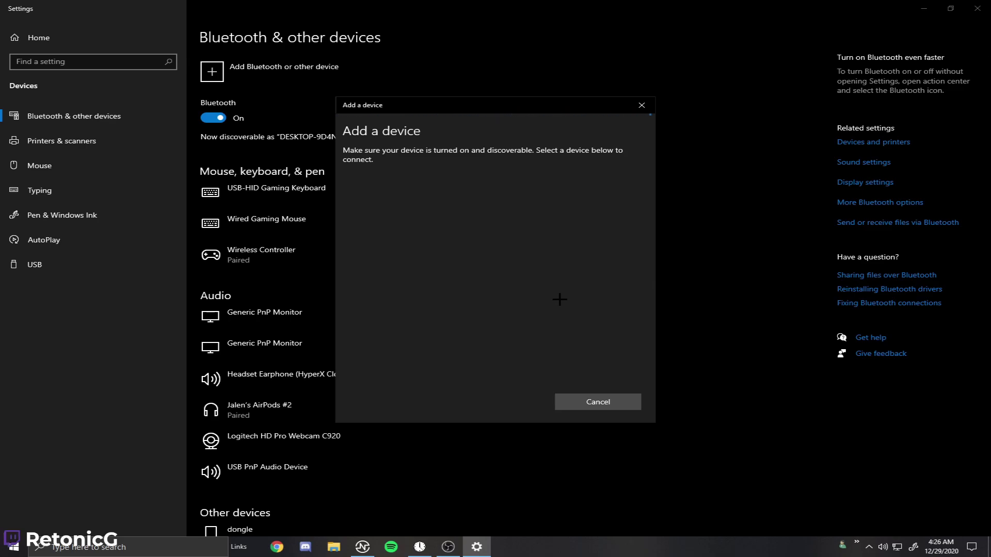
pyautogui.click(600, 402)
# Check the connection status of the paired Wireless Controller and close the settings
pyautogui.click(343, 245)
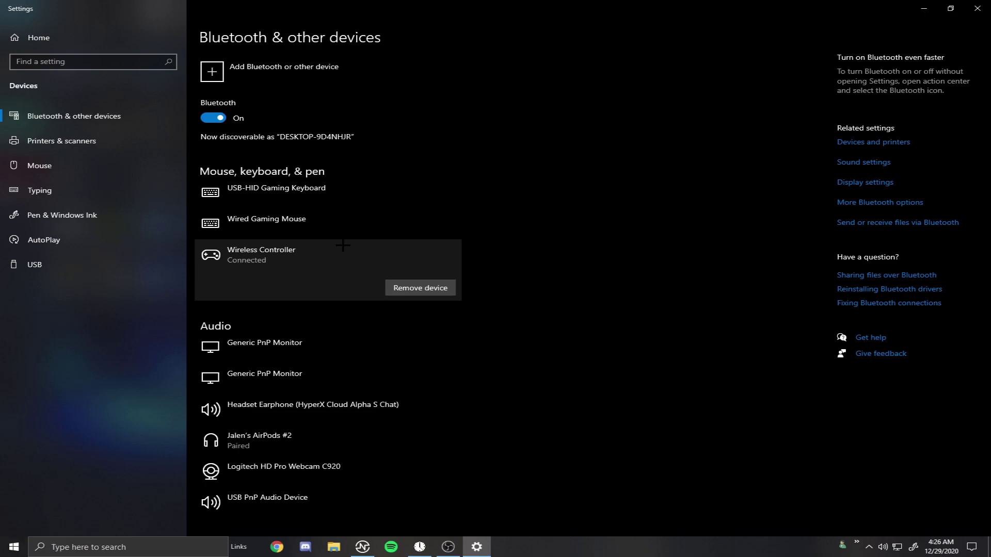
pyautogui.click(975, 7)
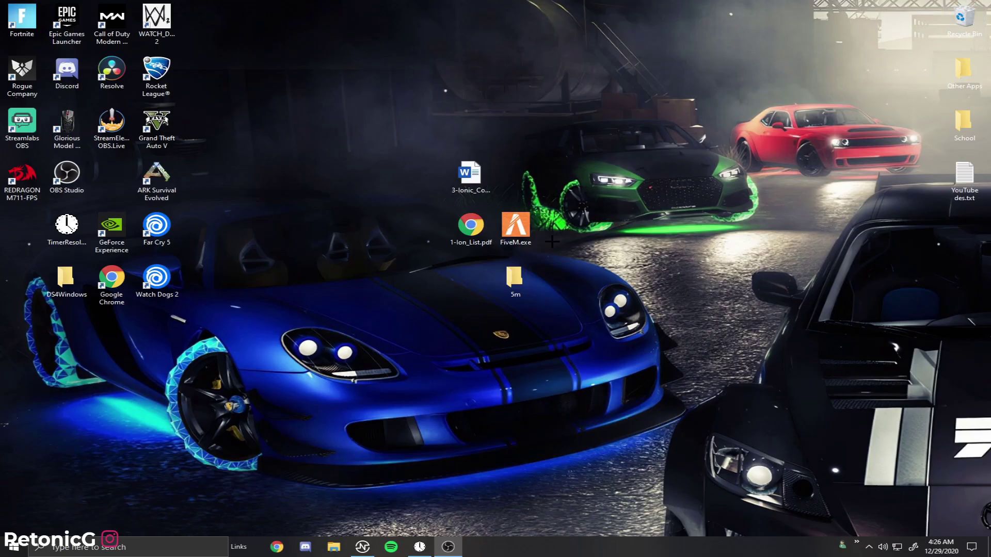
# Open the DS4Windows folder on the desktop and launch DS4Windows.exe
pyautogui.doubleClick(66, 278)
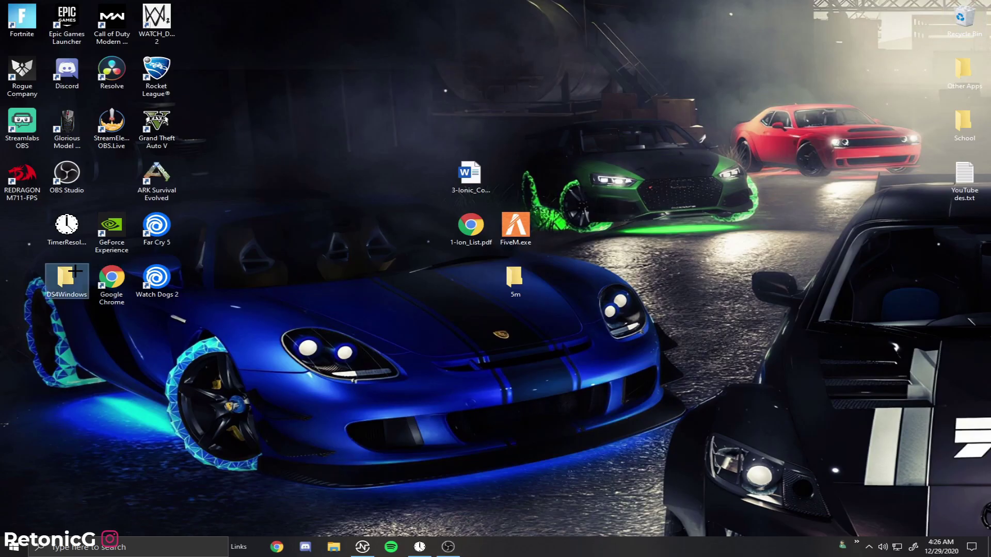
pyautogui.press('super+Up')
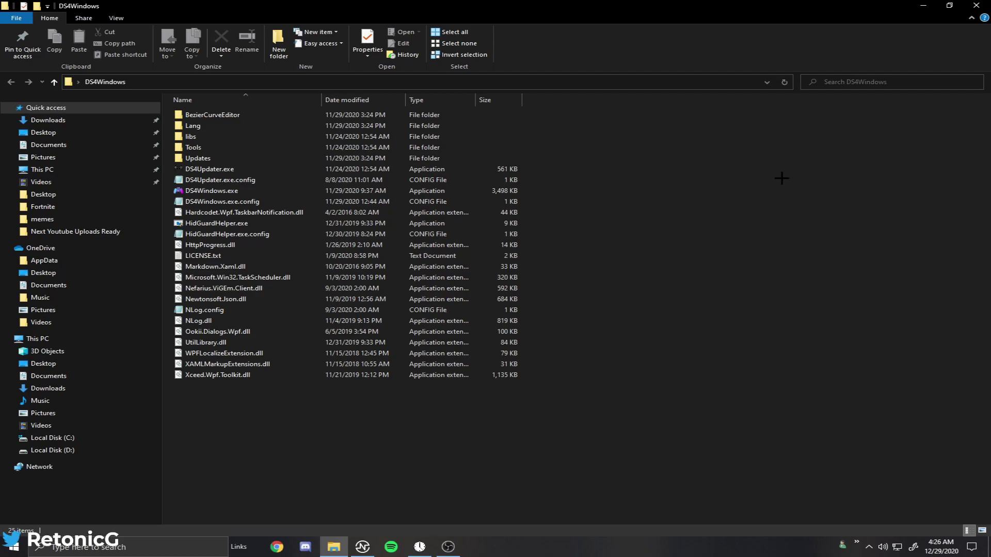
pyautogui.click(294, 190)
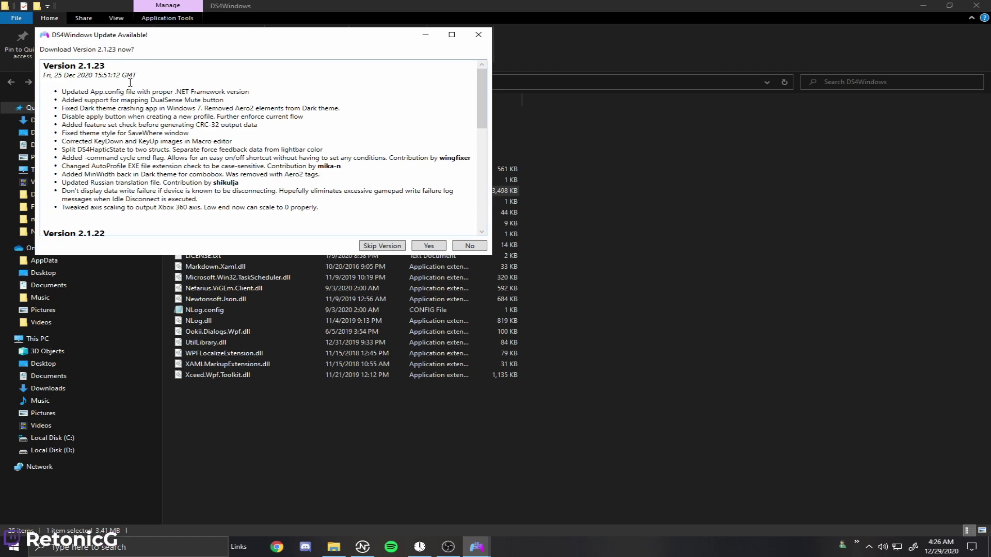
# Read through the update's release notes and decline the download of DS4Windows version 2.1.23
pyautogui.scroll(-9, 130, 83)
pyautogui.scroll(-3, 134, 97)
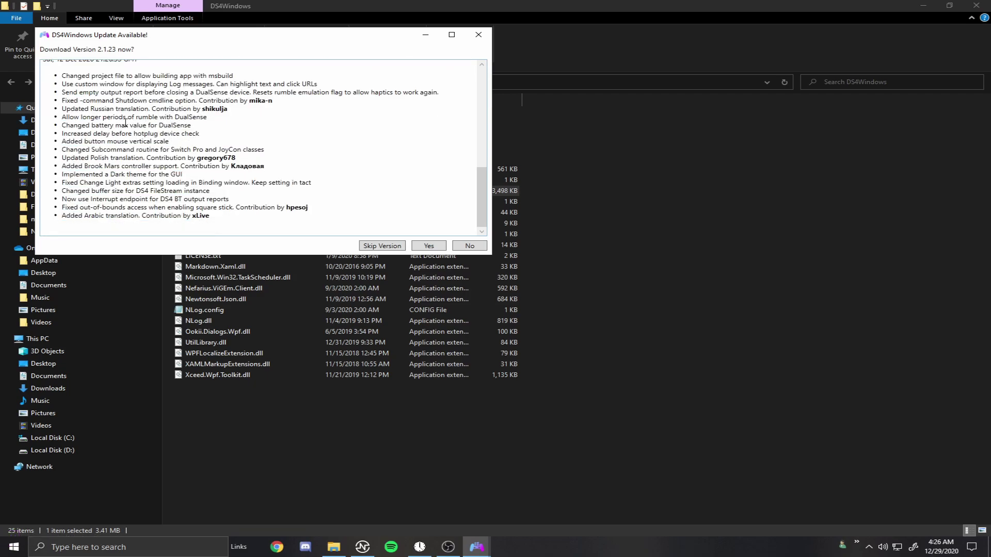
pyautogui.scroll(6, 129, 118)
pyautogui.scroll(-3, 129, 129)
pyautogui.scroll(5, 130, 150)
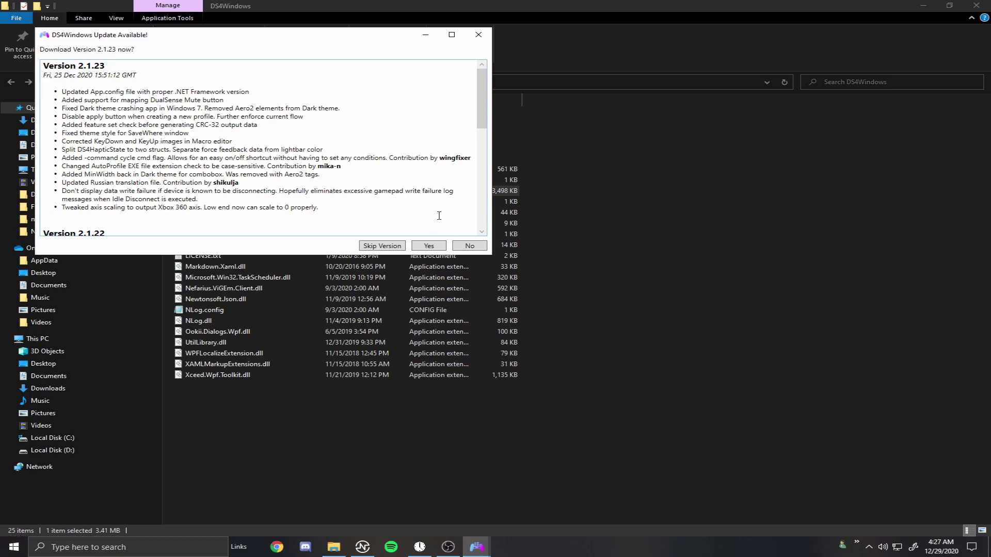
pyautogui.click(470, 245)
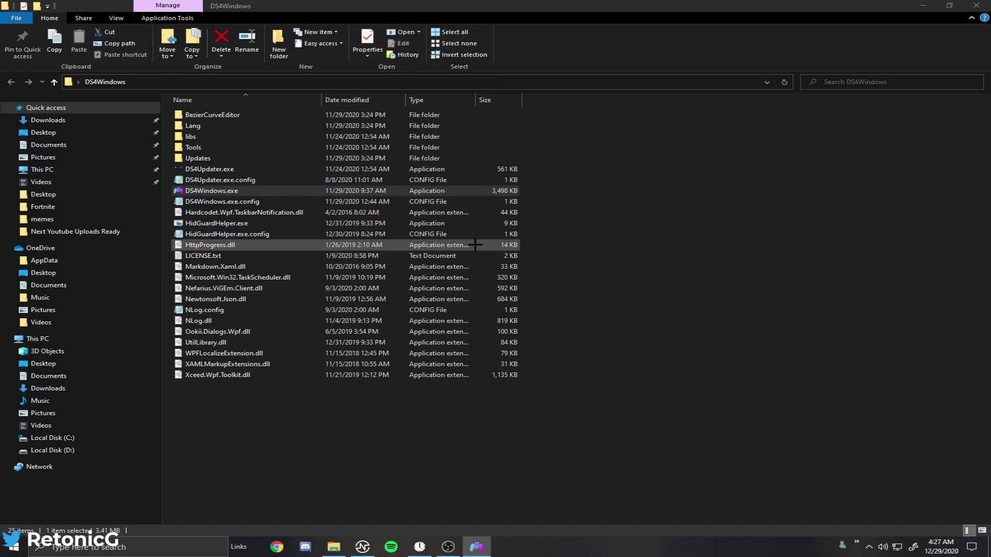
# Switch to Chrome, search Google for "ds4" and open the download page from the DS4Windows GitHub Pages site
pyautogui.click(277, 547)
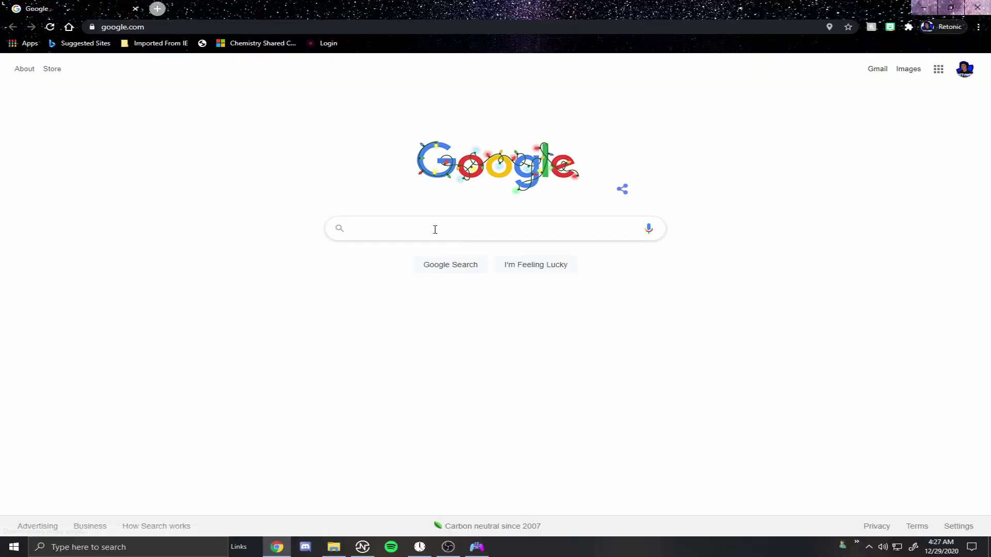
pyautogui.click(417, 225)
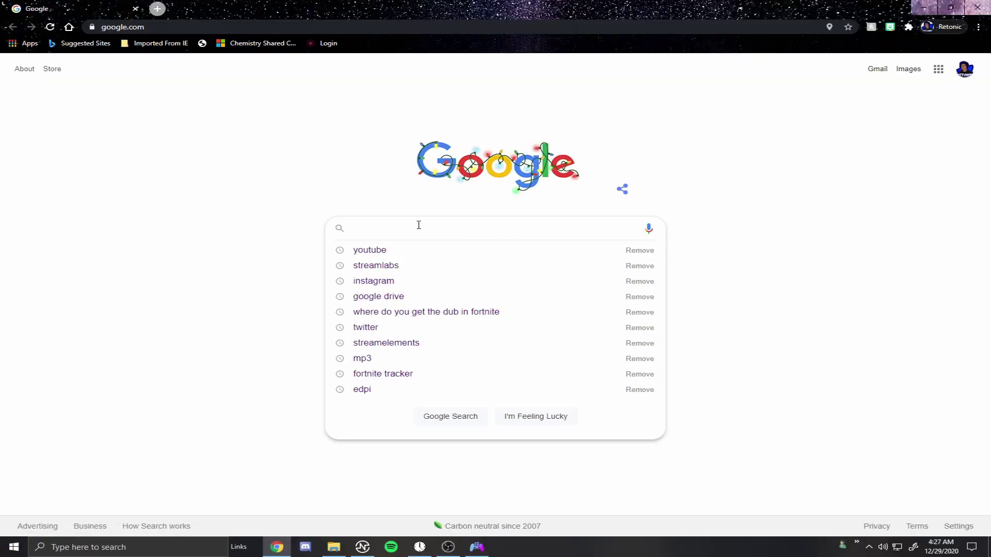
pyautogui.write('ds4')
pyautogui.press('Return')
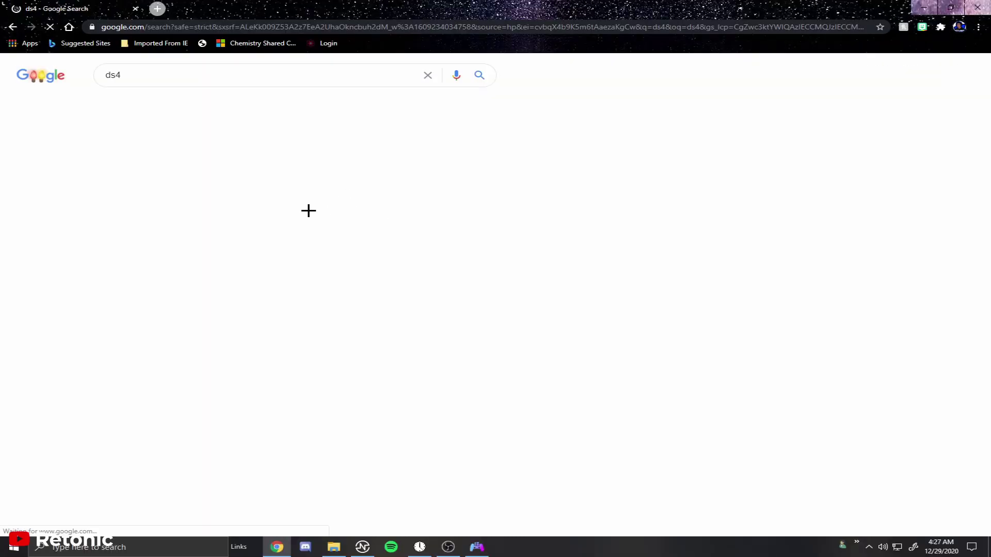
pyautogui.scroll(-3, 261, 233)
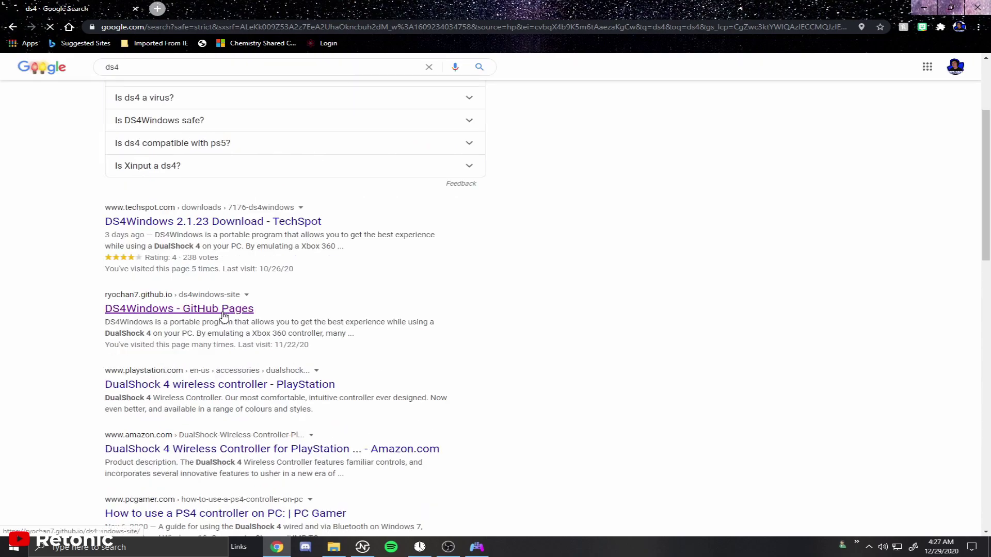
pyautogui.click(225, 310)
pyautogui.click(491, 241)
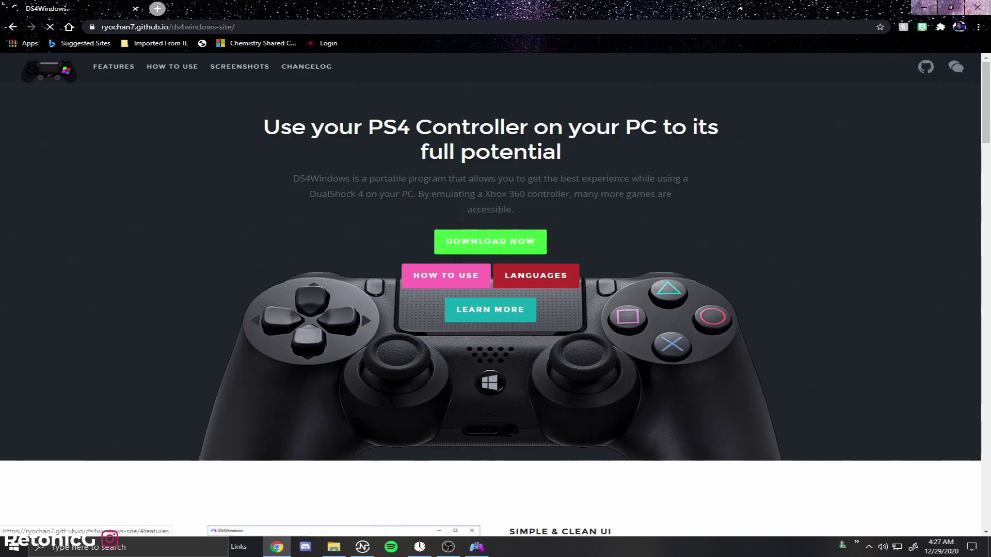
# Find the Version 2.1.19 release of DS4Windows and expand its assets
pyautogui.scroll(-10, 400, 287)
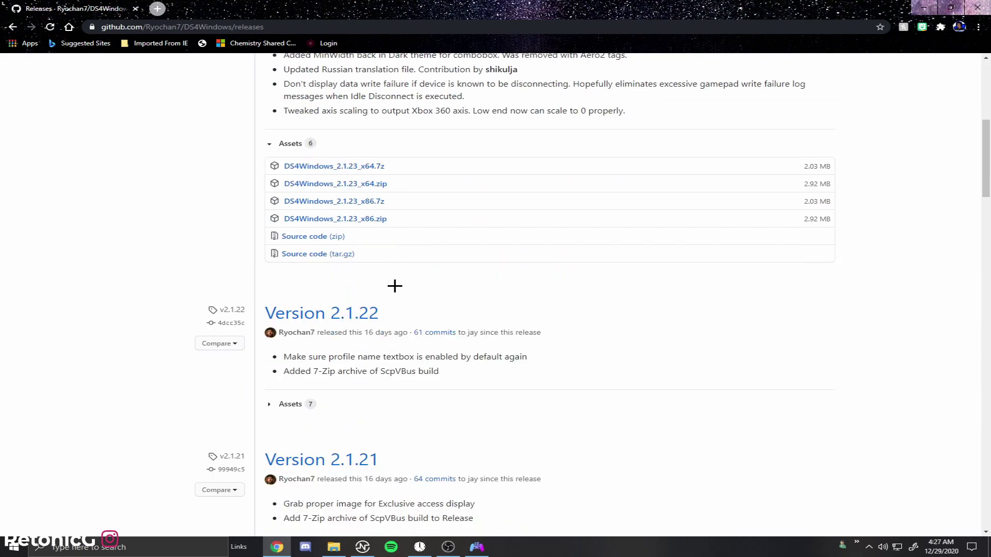
pyautogui.scroll(-13, 394, 285)
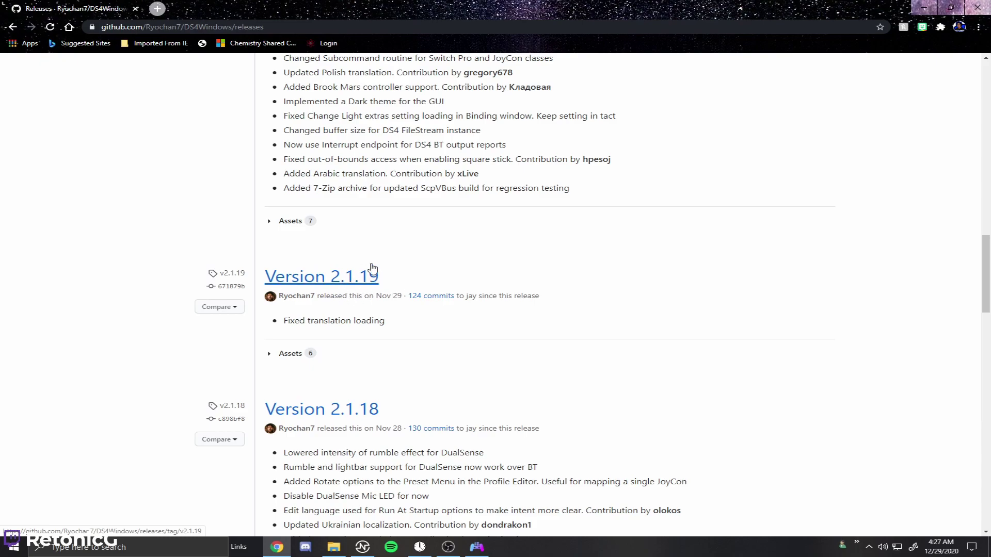
pyautogui.scroll(-3, 283, 325)
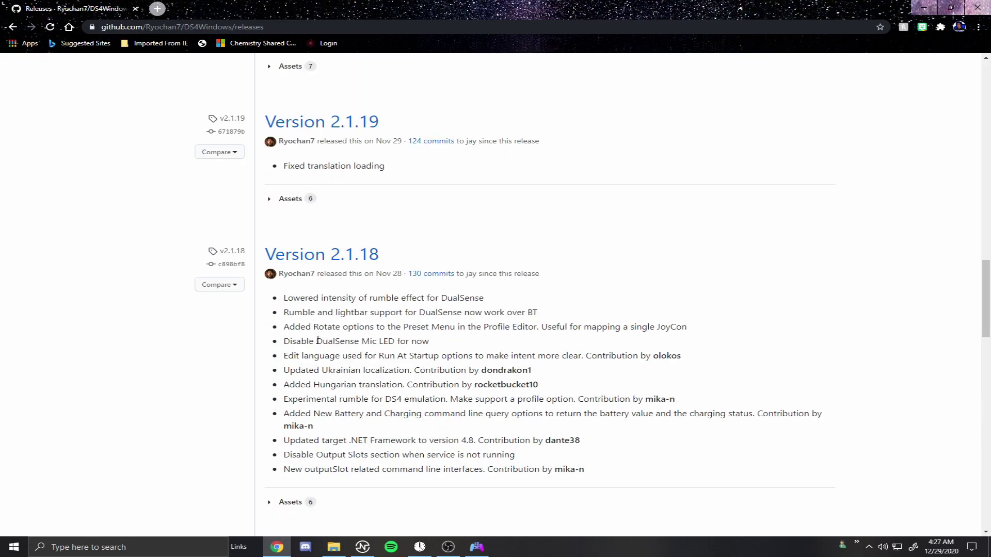
pyautogui.click(269, 202)
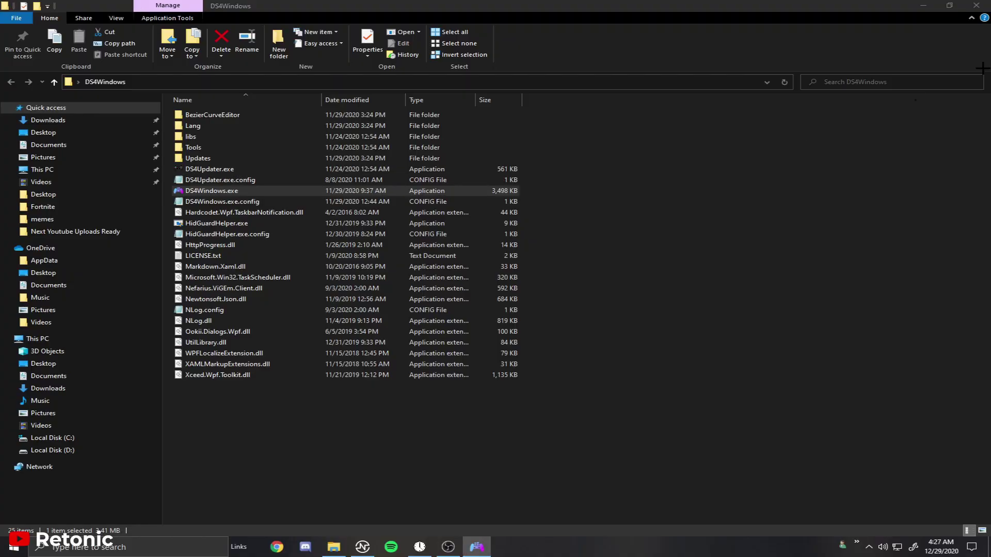
# Close the DS4Windows folder and bring up the main window of the DS4Windows program running in the background
pyautogui.click(975, 5)
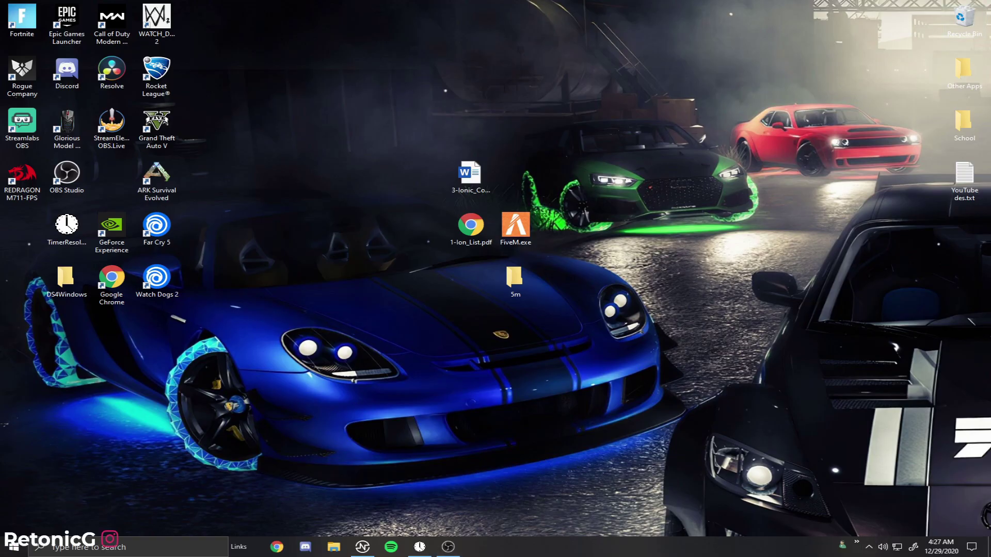
pyautogui.click(869, 547)
pyautogui.click(845, 486)
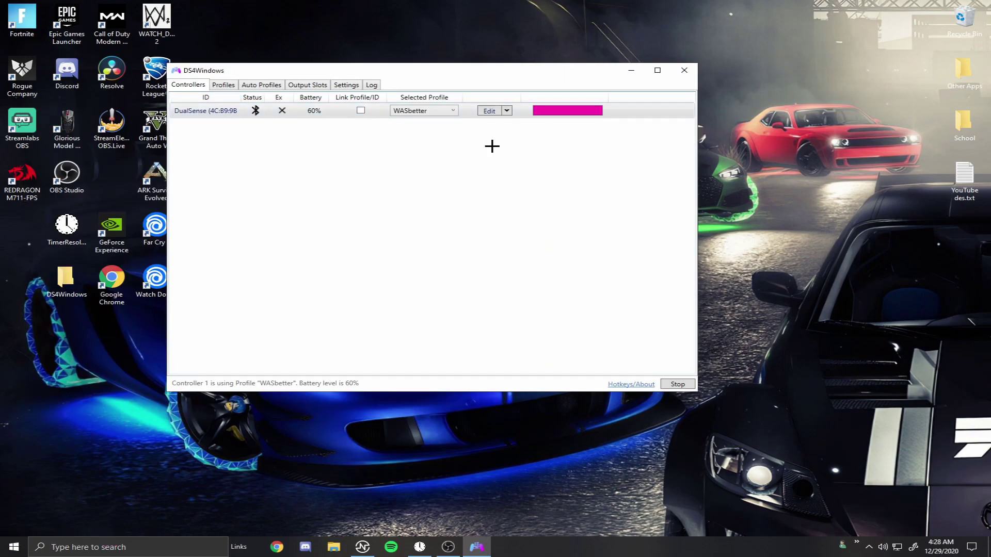
# Create a new controller profile without a preset, name it tutorial6 and try to save it
pyautogui.click(225, 83)
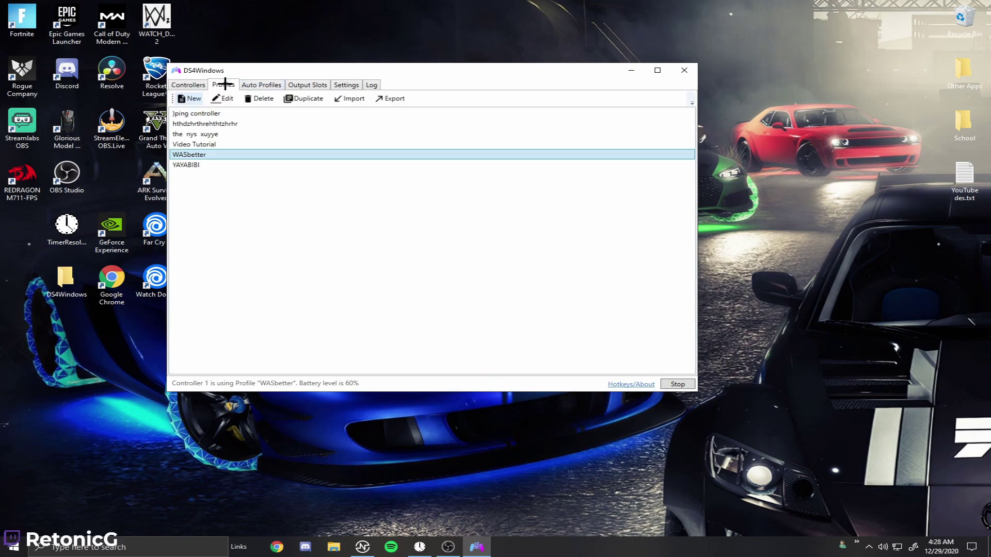
pyautogui.click(192, 99)
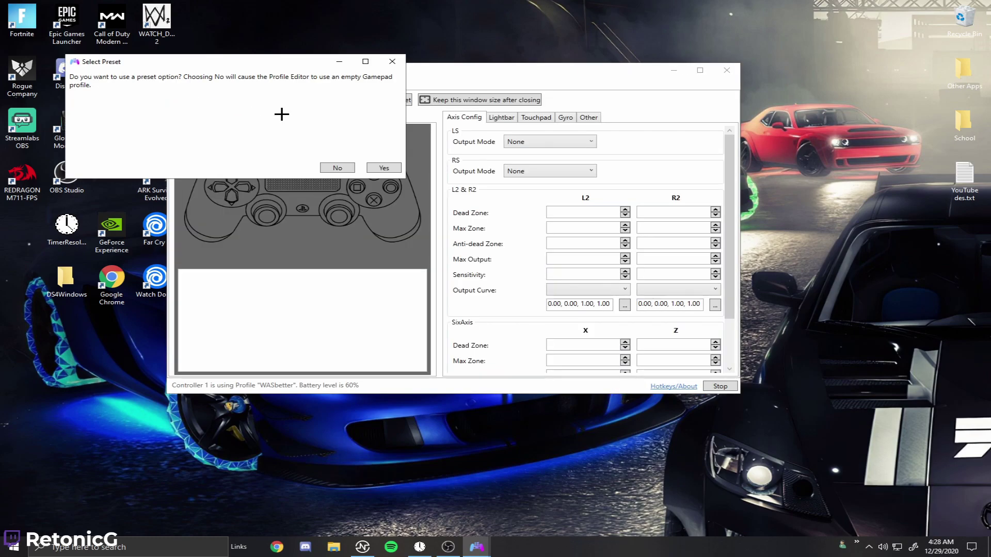
pyautogui.click(343, 169)
pyautogui.scroll(3, 356, 276)
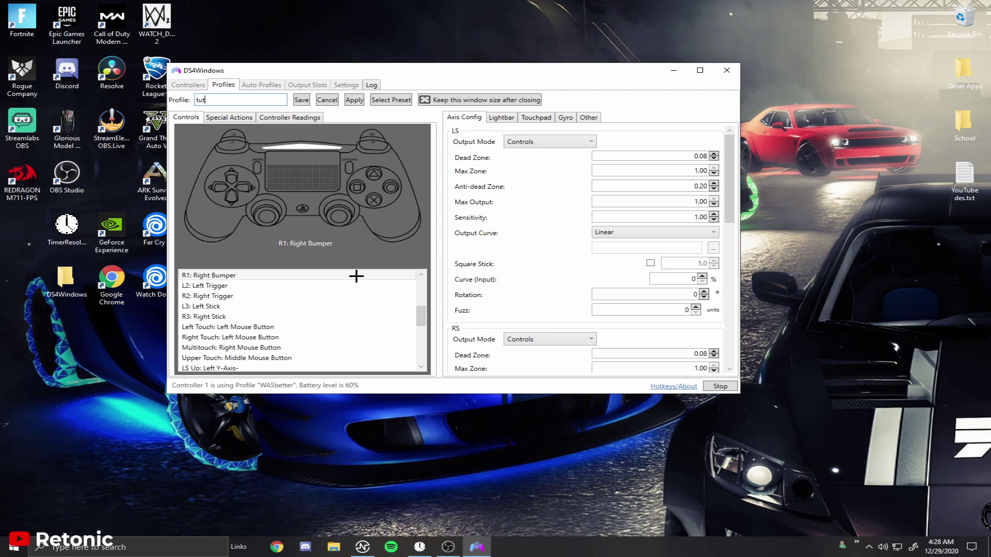
pyautogui.write('l')
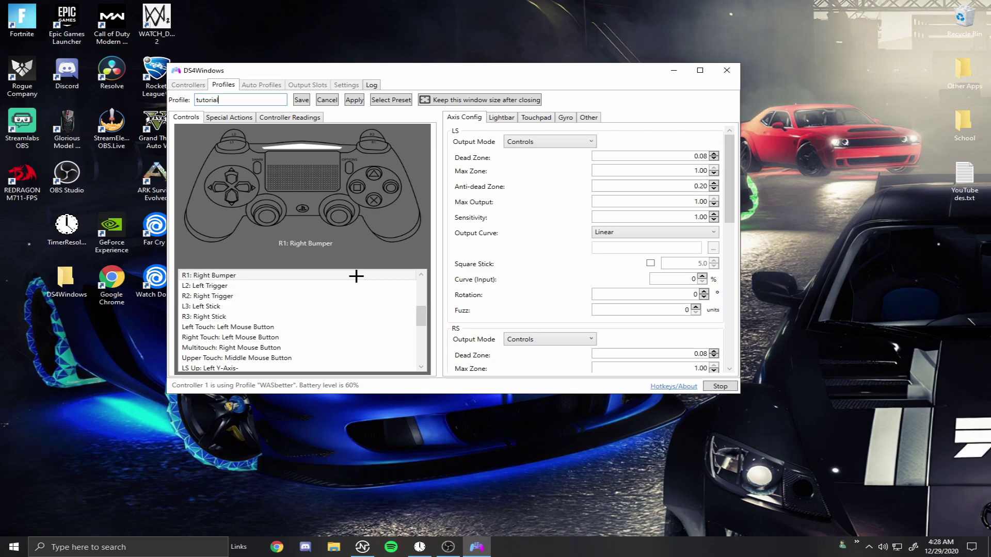
pyautogui.write('6')
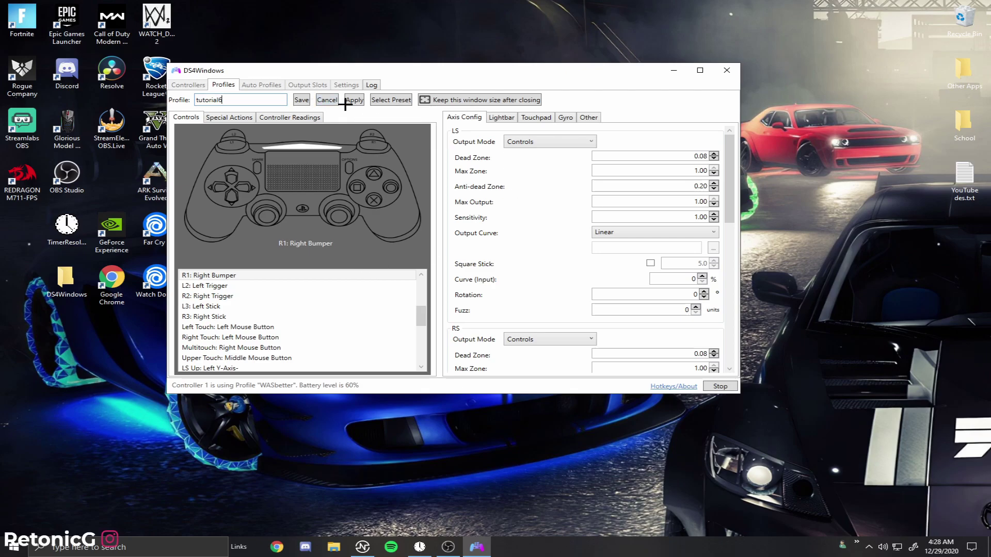
pyautogui.click(307, 97)
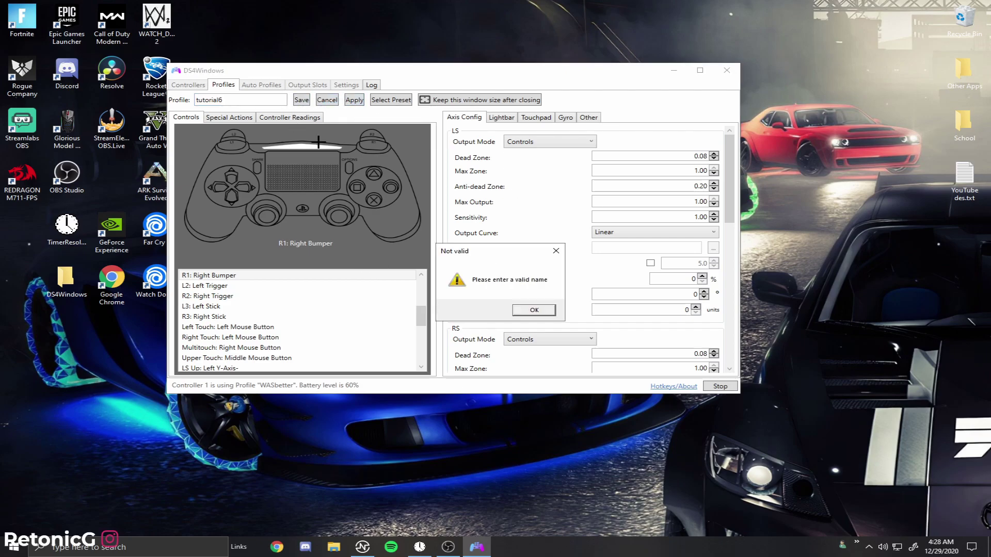
pyautogui.click(534, 310)
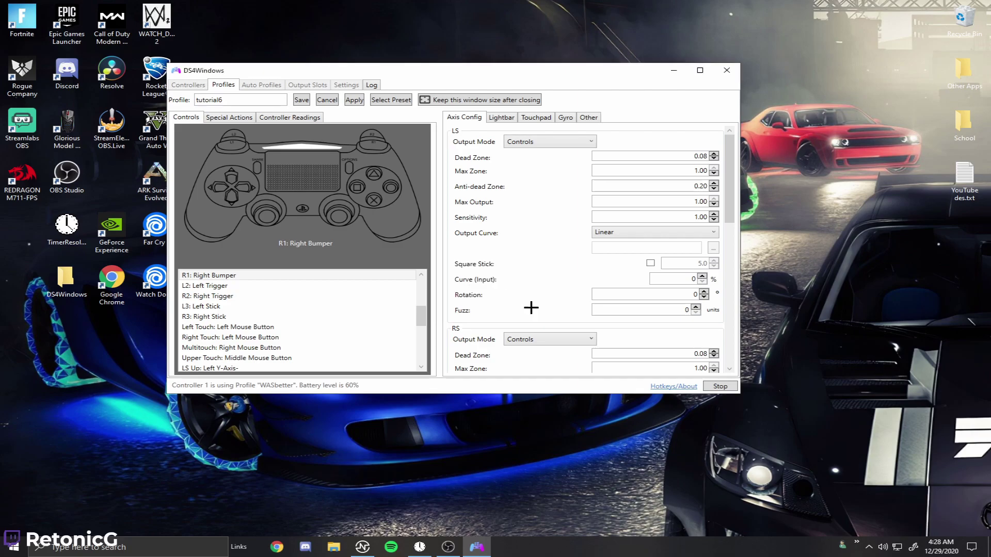
# Change the new profile's name to tutorialg and save it
pyautogui.click(249, 104)
pyautogui.write('tutorialg')
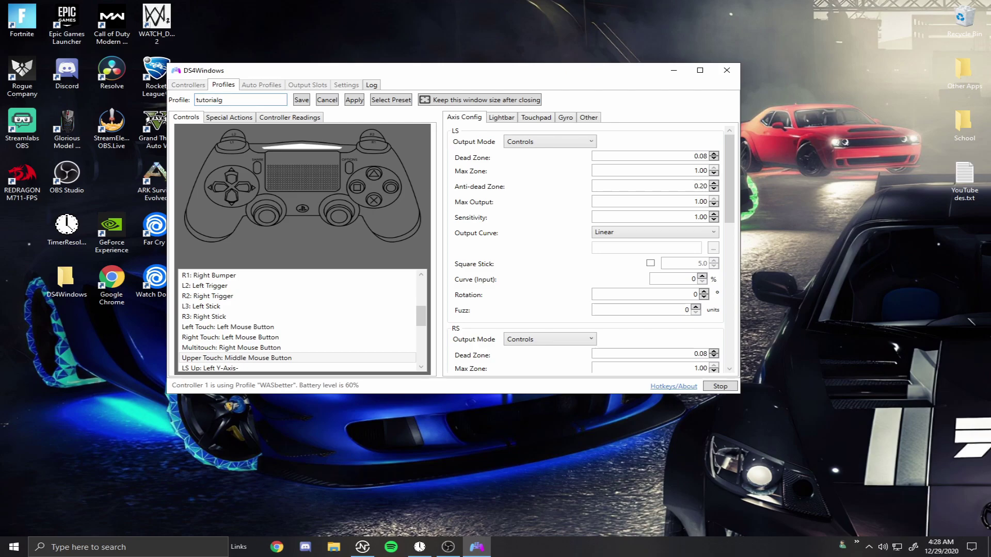
pyautogui.click(301, 99)
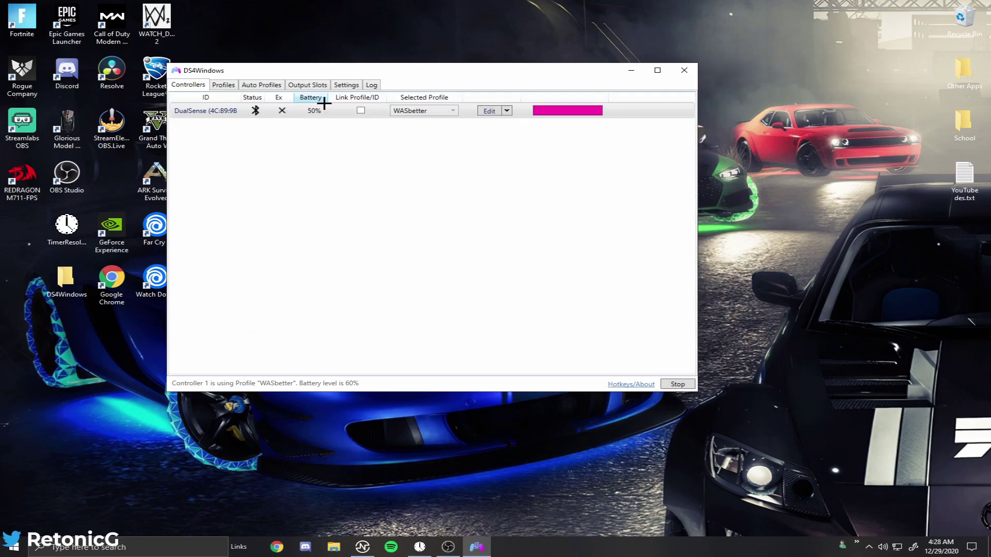
# Make tutorialg the selected profile of the connected DualSense controller
pyautogui.click(443, 112)
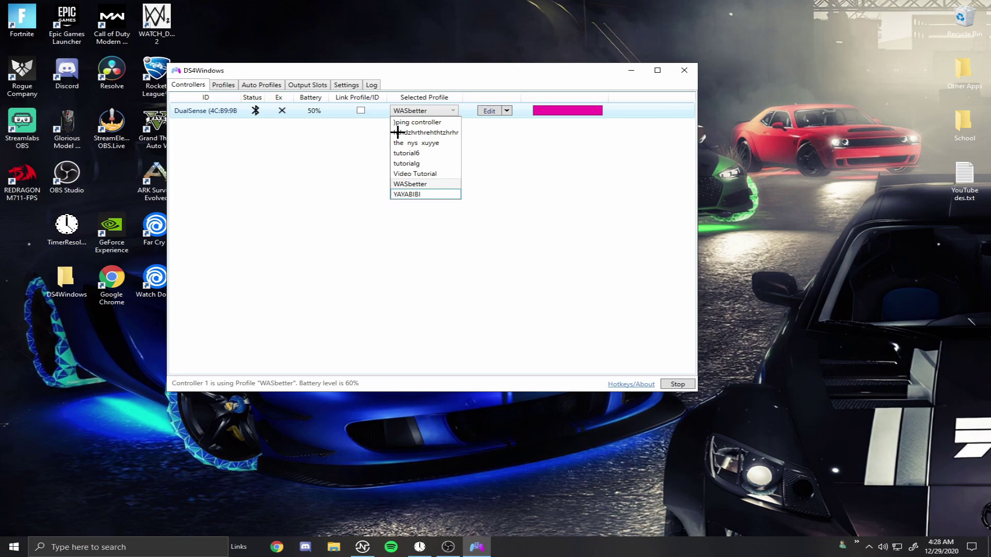
pyautogui.click(437, 111)
pyautogui.click(437, 111)
pyautogui.click(321, 162)
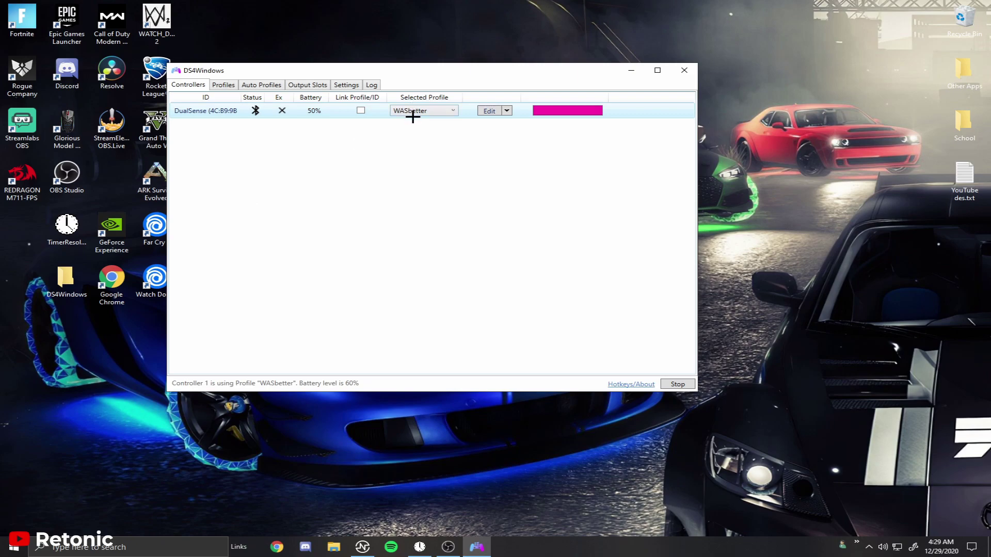
pyautogui.click(420, 111)
pyautogui.click(412, 128)
pyautogui.click(422, 107)
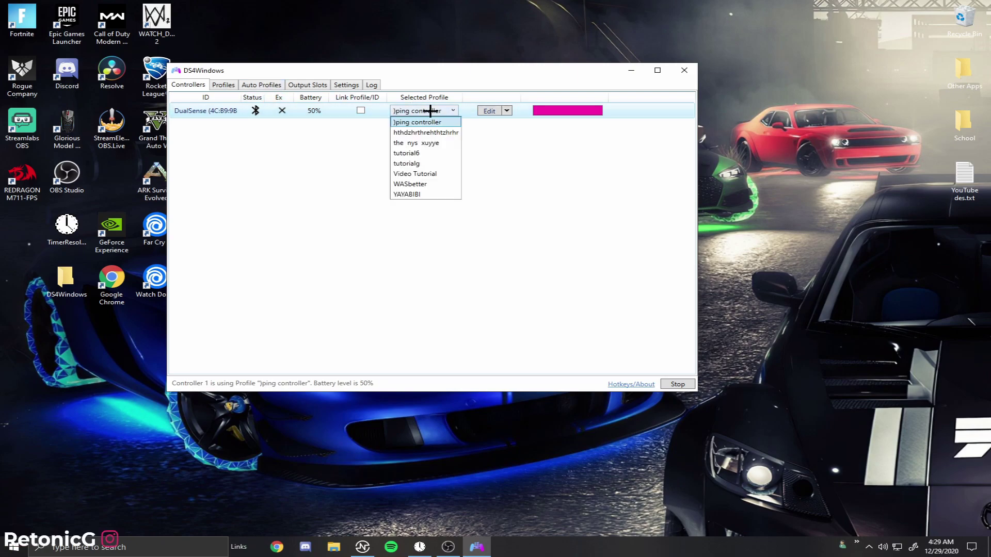
pyautogui.click(428, 164)
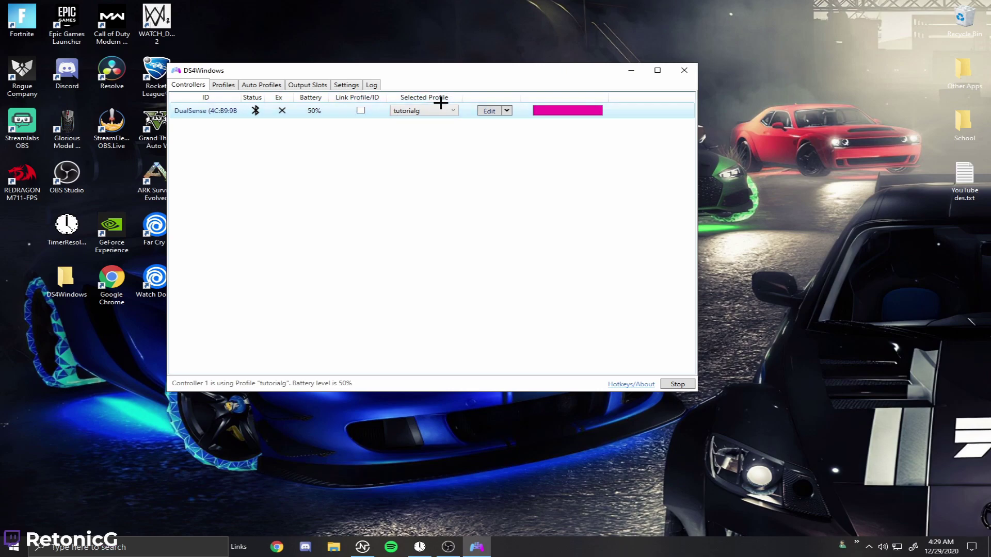
pyautogui.click(416, 112)
pyautogui.click(405, 164)
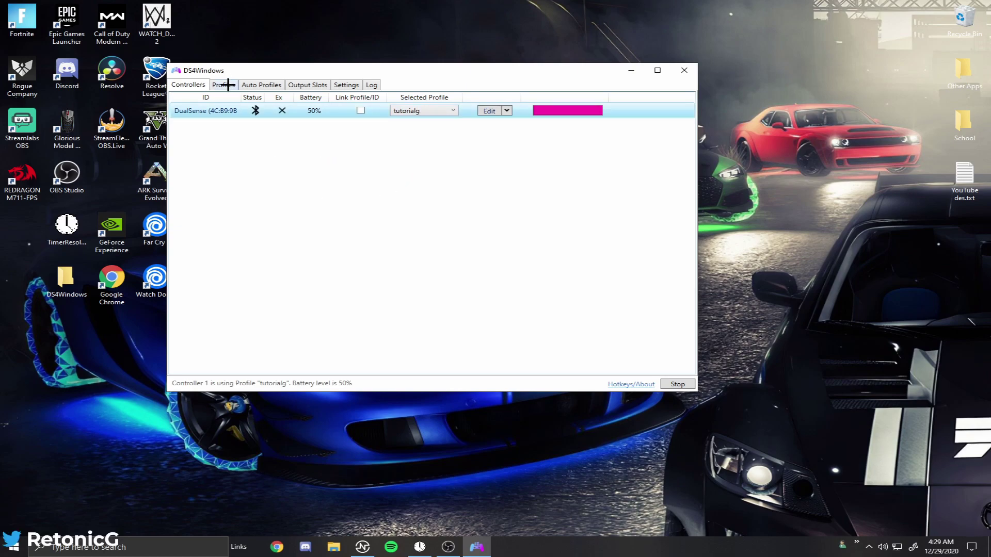
# Open the tutorialg profile for editing and set the touchpad's output mode to Controls
pyautogui.click(488, 110)
pyautogui.scroll(-7, 376, 317)
pyautogui.scroll(1, 389, 309)
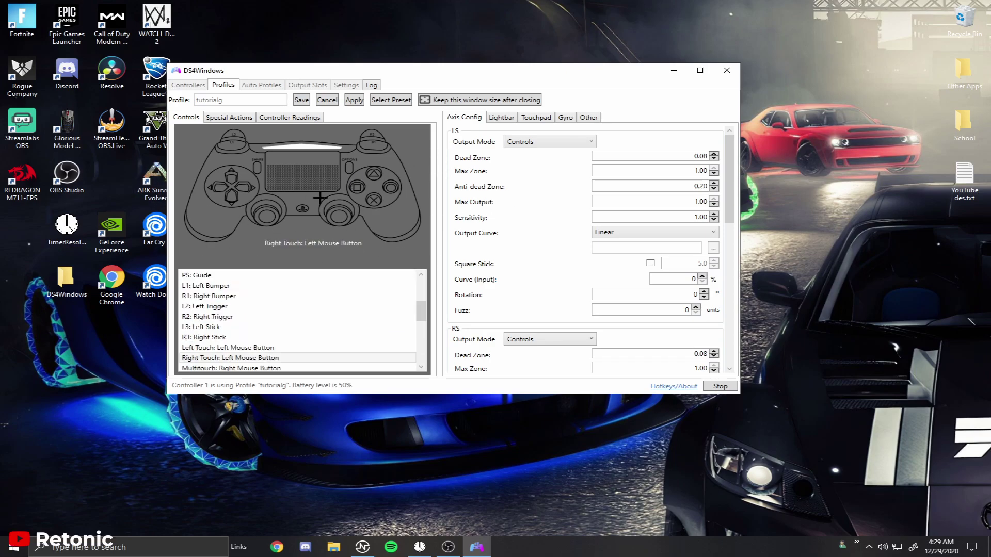
pyautogui.click(541, 117)
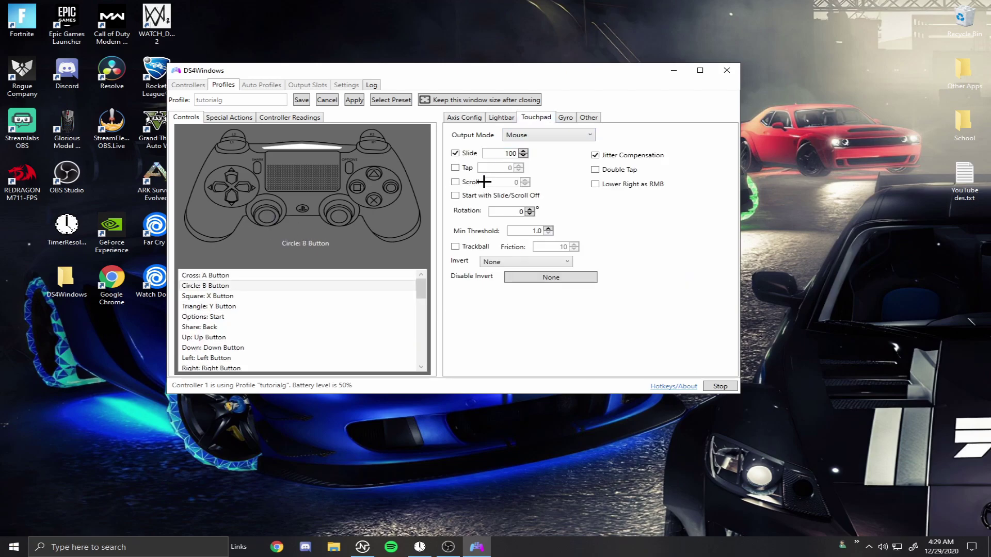
pyautogui.click(531, 135)
pyautogui.click(530, 155)
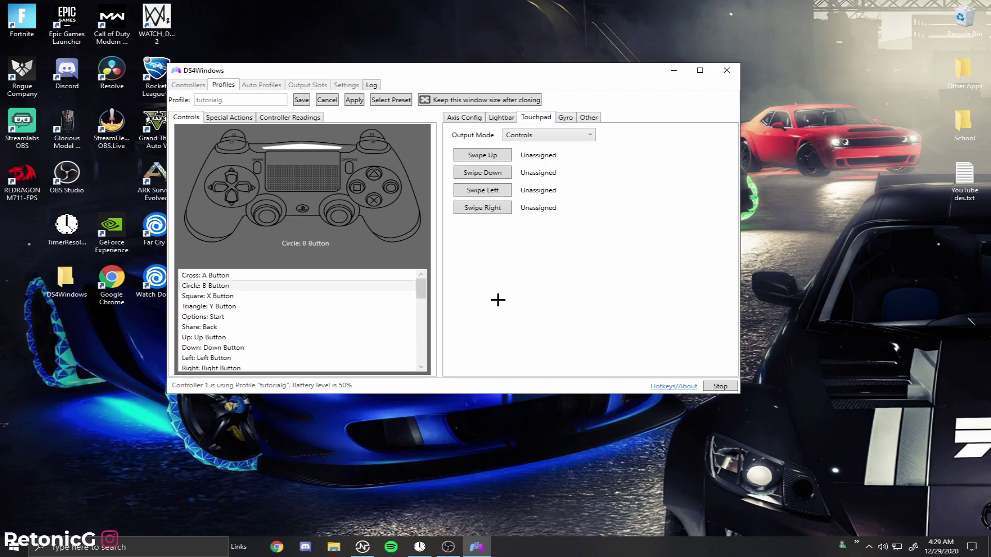
# Review the profile's stick and trigger axis settings as well as its lightbar and touchpad settings
pyautogui.click(473, 117)
pyautogui.scroll(-2, 555, 175)
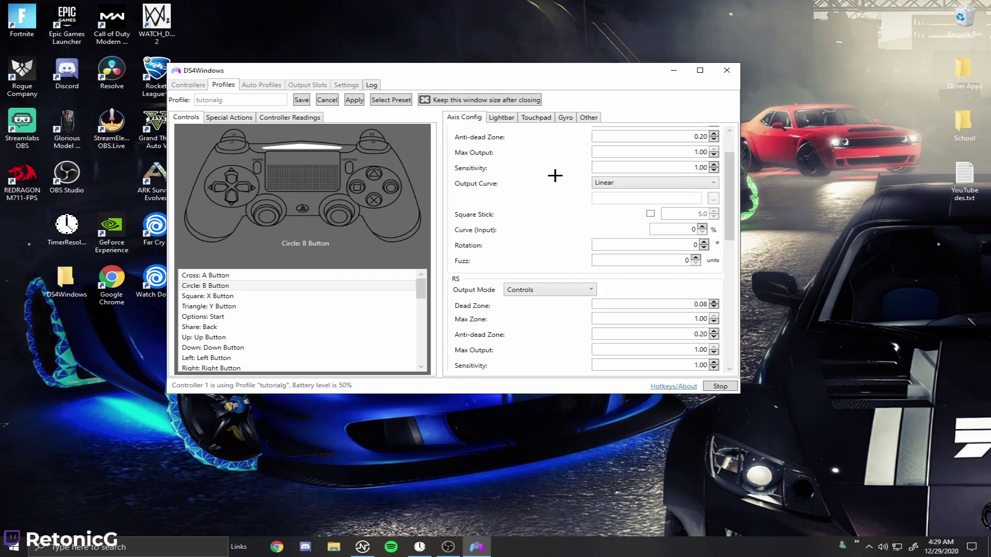
pyautogui.scroll(-13, 555, 176)
pyautogui.scroll(7, 547, 183)
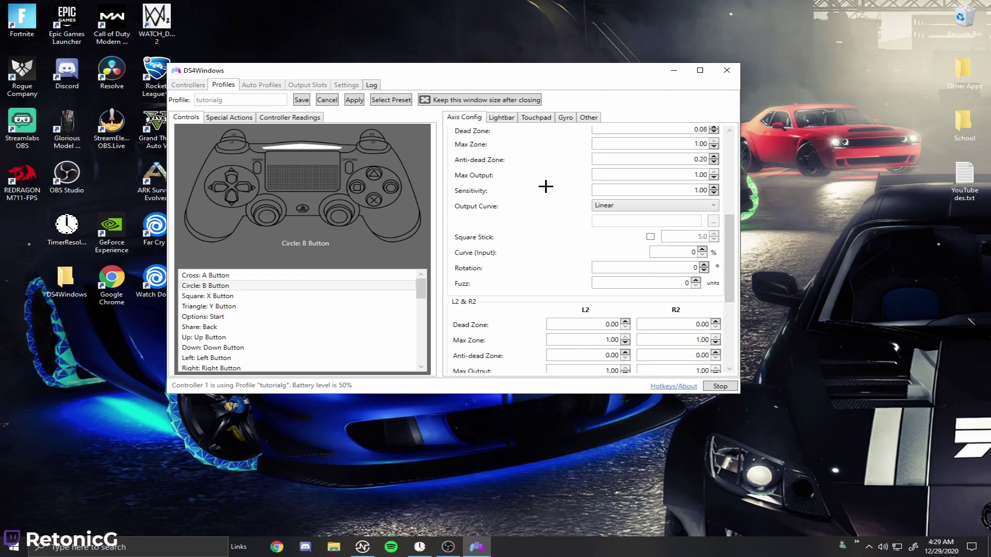
pyautogui.scroll(8, 546, 186)
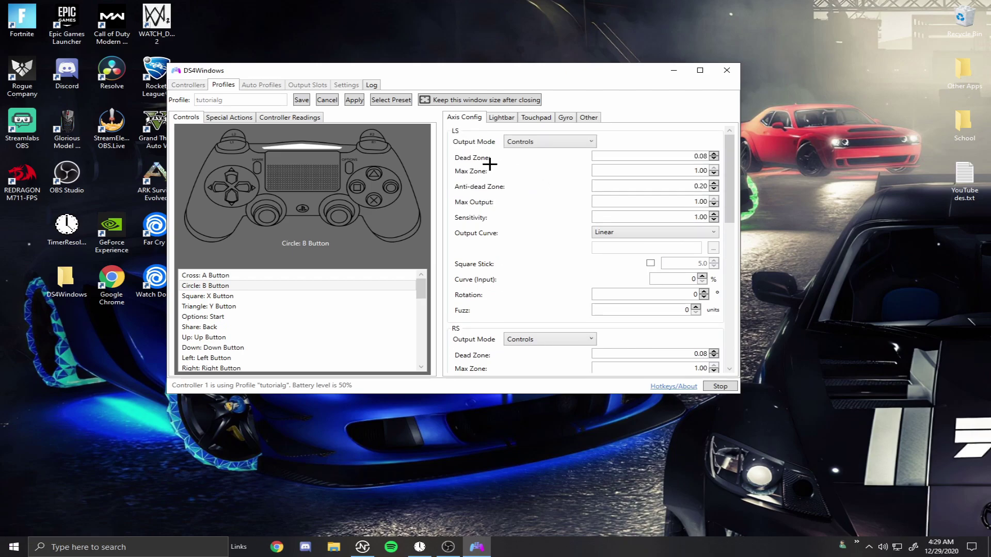
pyautogui.click(373, 134)
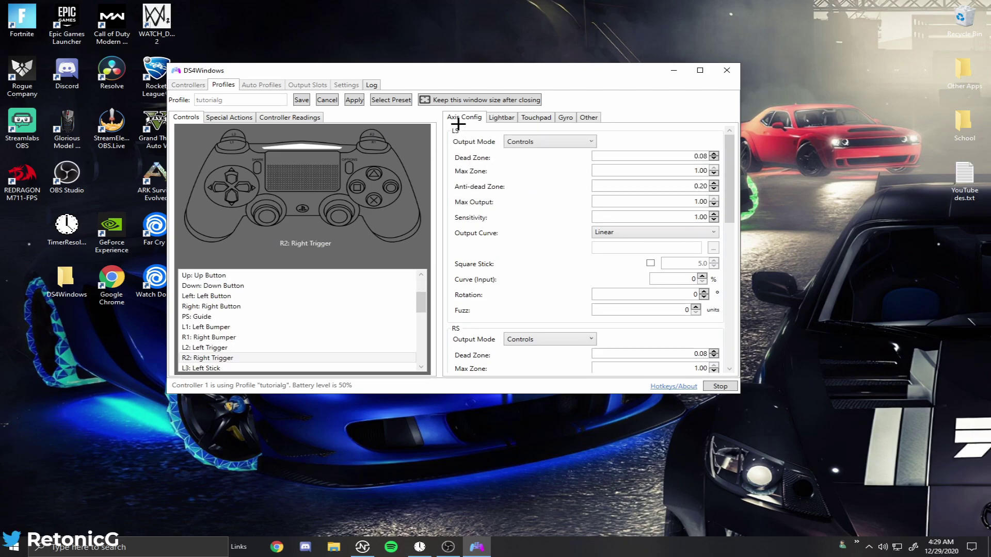
pyautogui.click(501, 118)
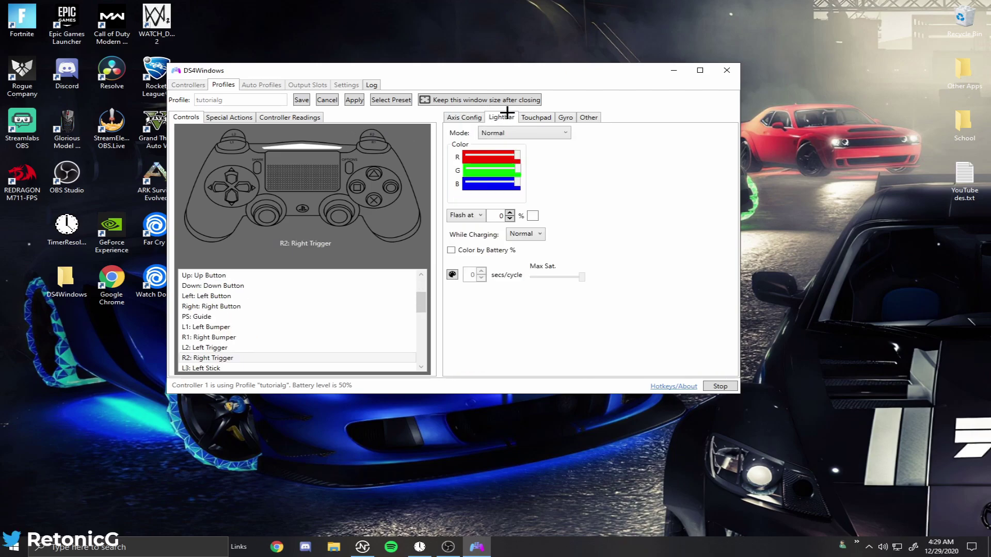
pyautogui.click(546, 117)
# Set the profile's Bluetooth poll rate to Max (1 ms)
pyautogui.click(583, 118)
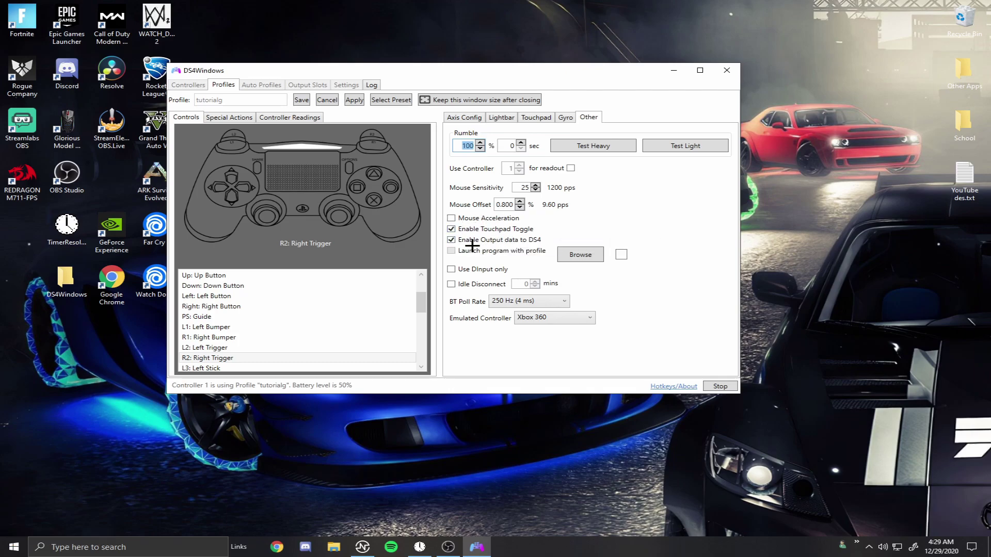
pyautogui.click(531, 301)
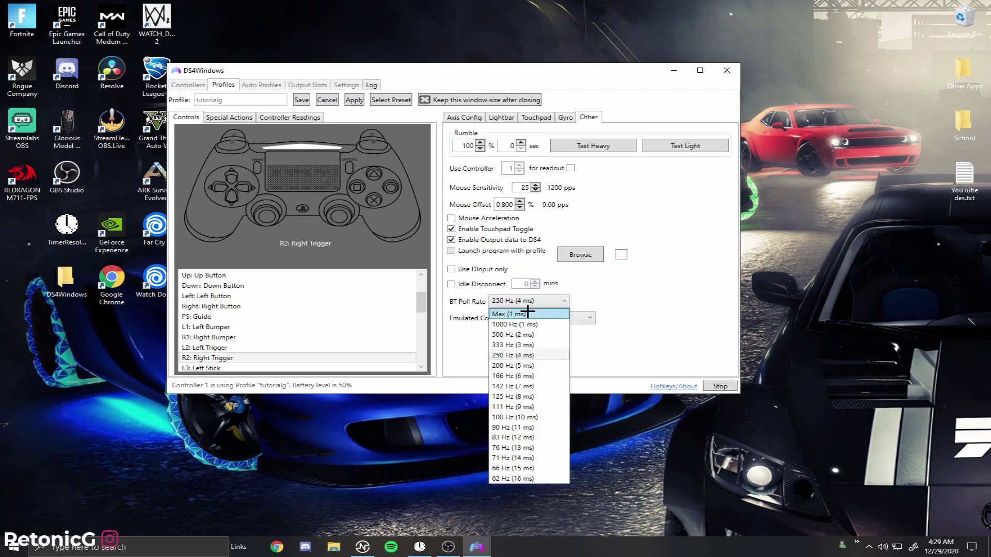
pyautogui.click(530, 312)
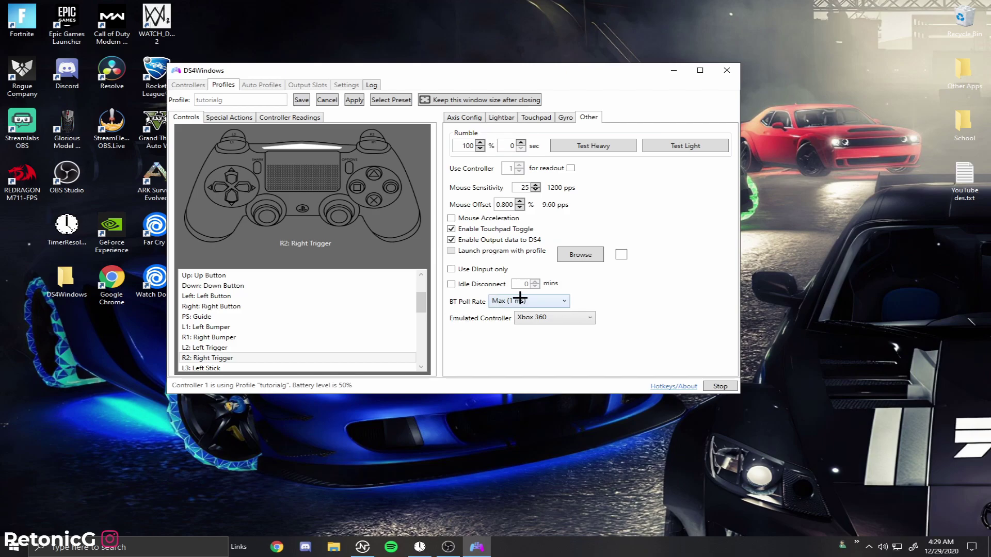
# Examine the controller's live stick and sensor readings and look through the profile's list of control mappings
pyautogui.click(456, 117)
pyautogui.click(266, 117)
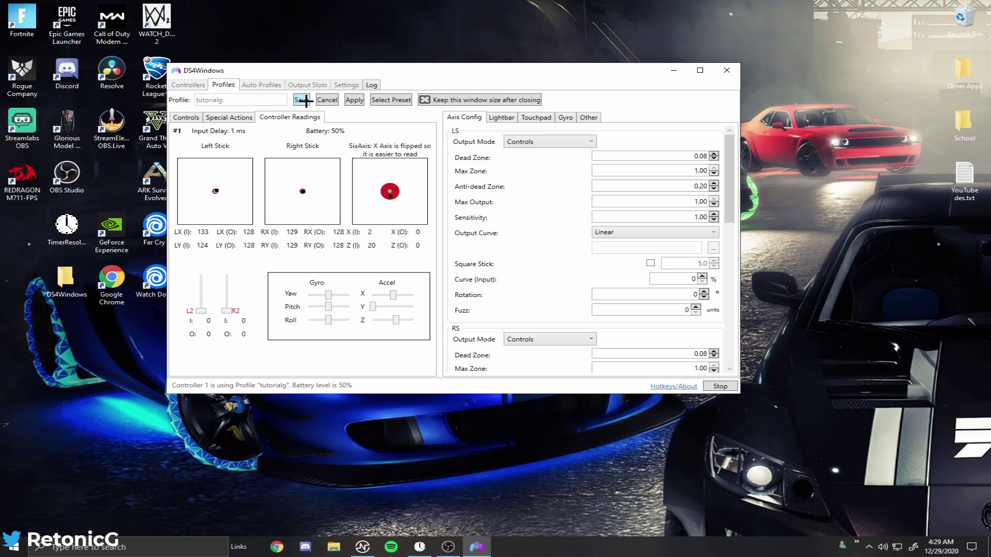
pyautogui.click(178, 116)
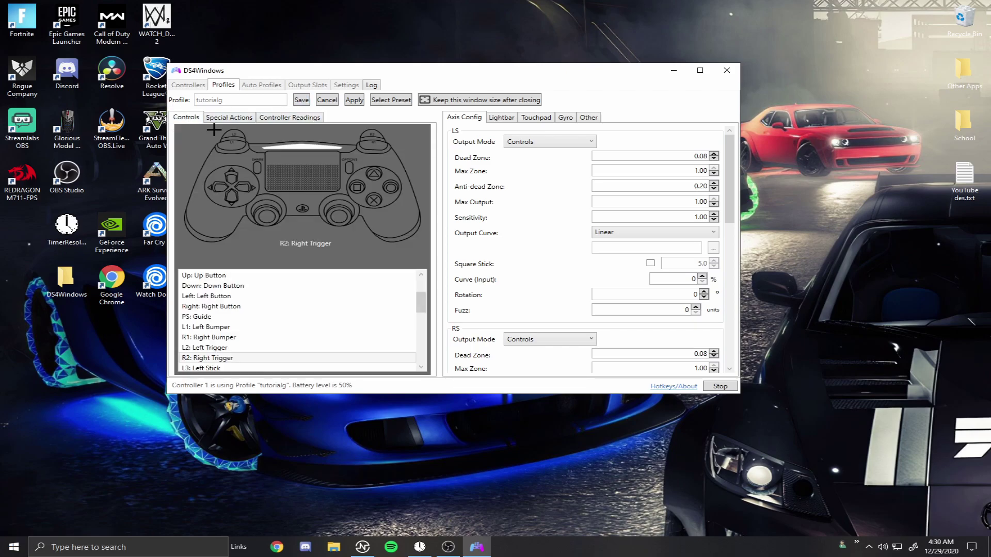
pyautogui.scroll(-2, 290, 321)
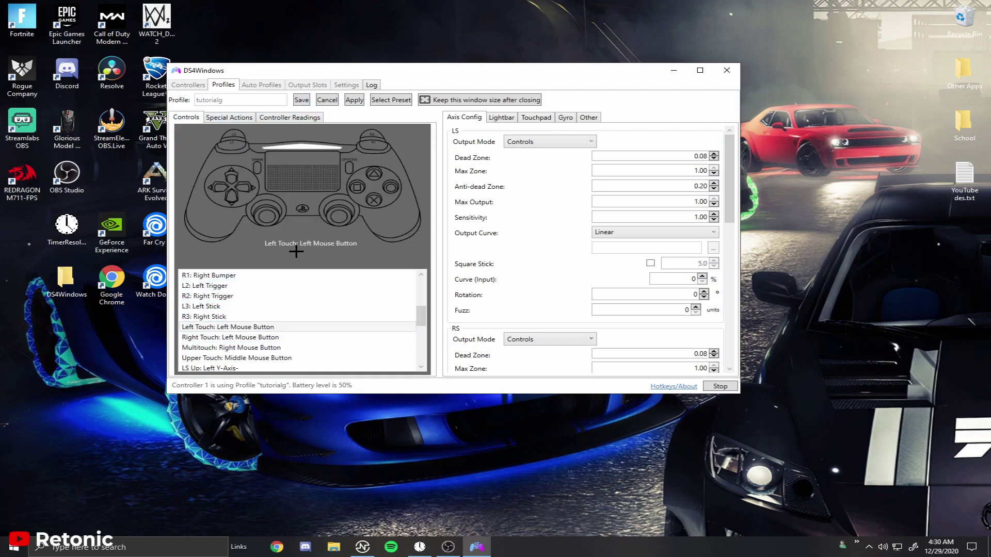
pyautogui.scroll(-5, 278, 309)
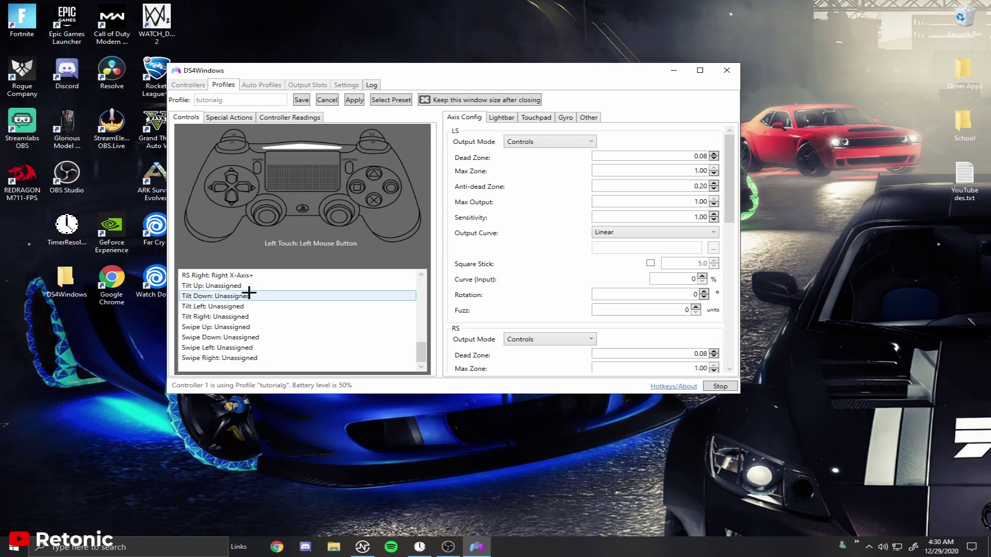
pyautogui.scroll(3, 253, 290)
pyautogui.scroll(3, 255, 292)
pyautogui.scroll(-2, 250, 349)
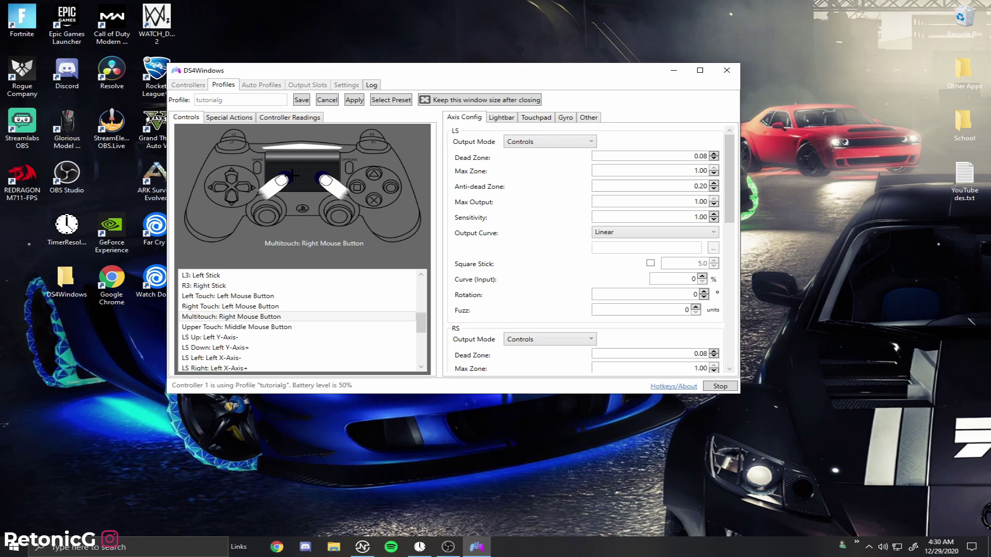
pyautogui.scroll(1, 294, 177)
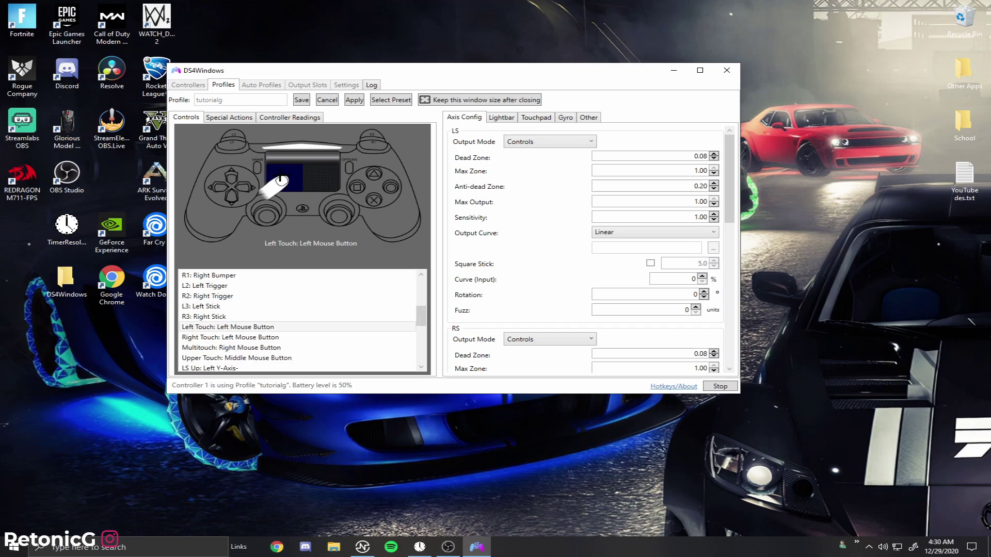
# Map both the Left Touch and Right Touch areas of the touchpad to the Back button
pyautogui.click(280, 178)
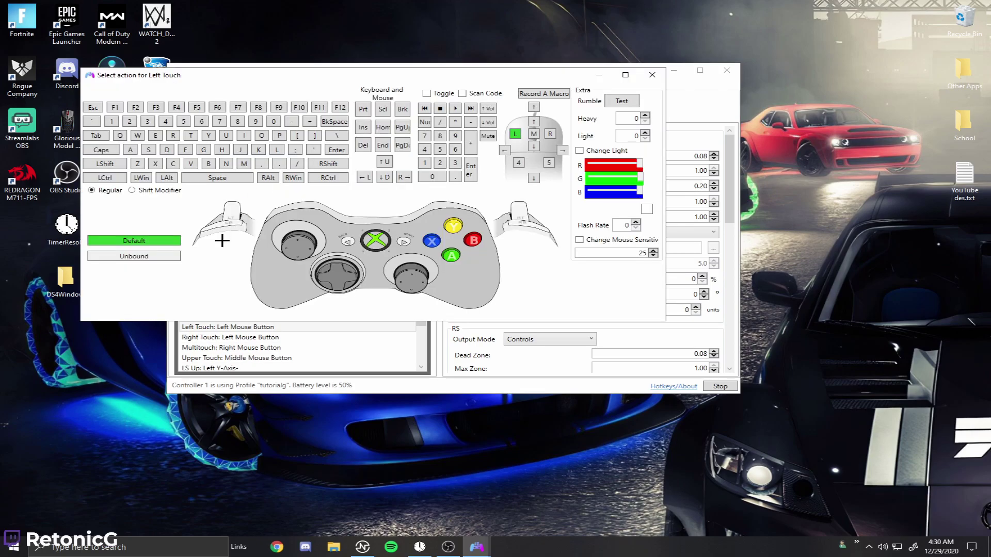
pyautogui.click(348, 241)
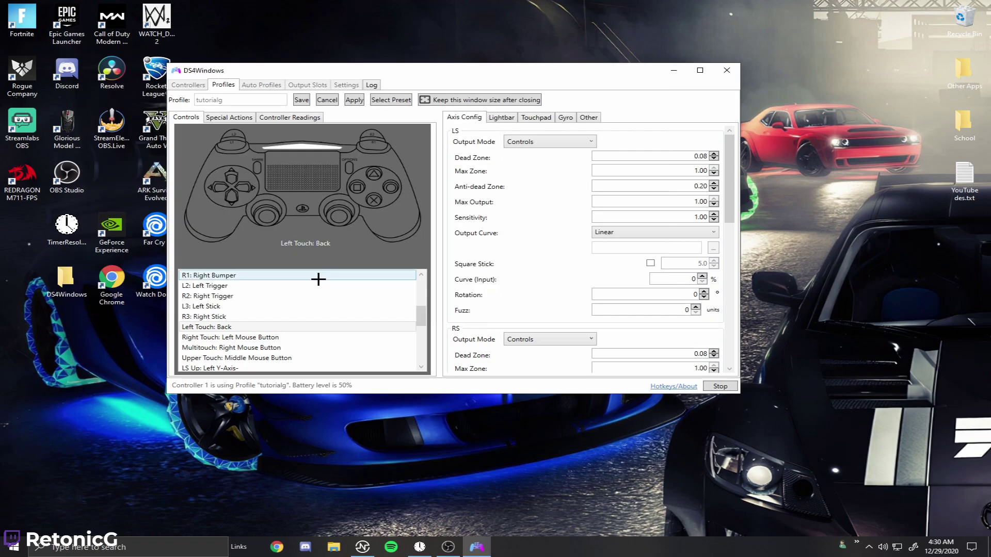
pyautogui.click(319, 172)
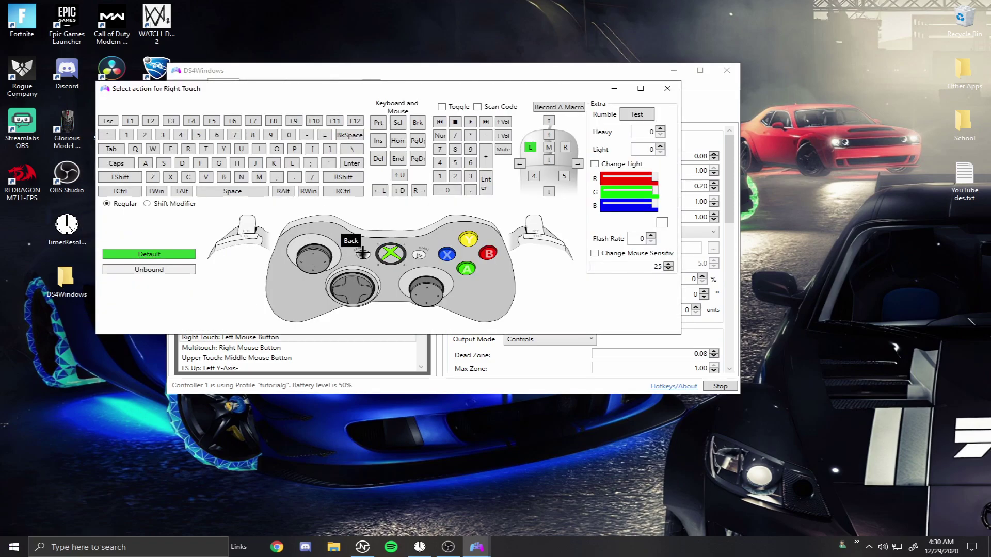
pyautogui.click(347, 242)
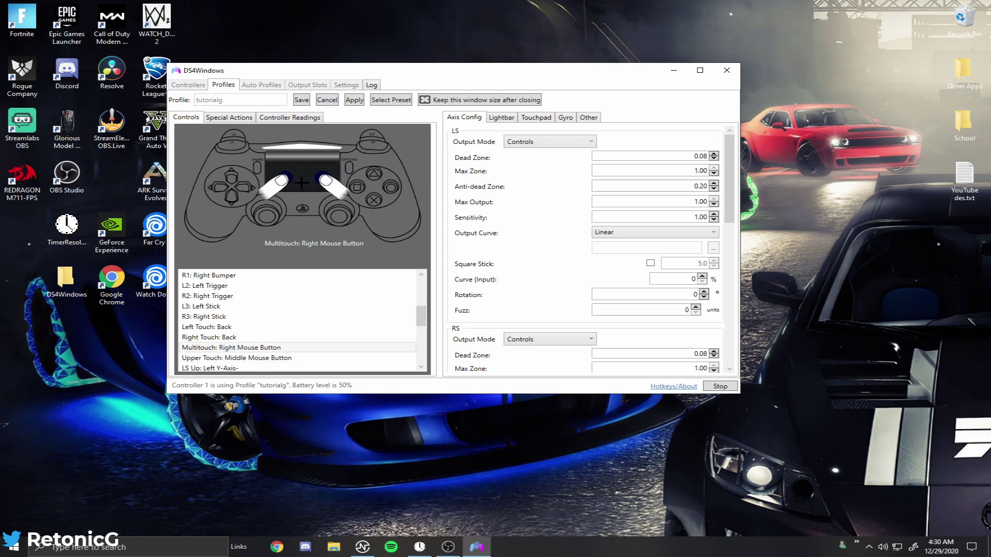
# Map Multitouch and Upper Touch to the Back button and save the tutorialg profile
pyautogui.click(302, 183)
pyautogui.click(376, 268)
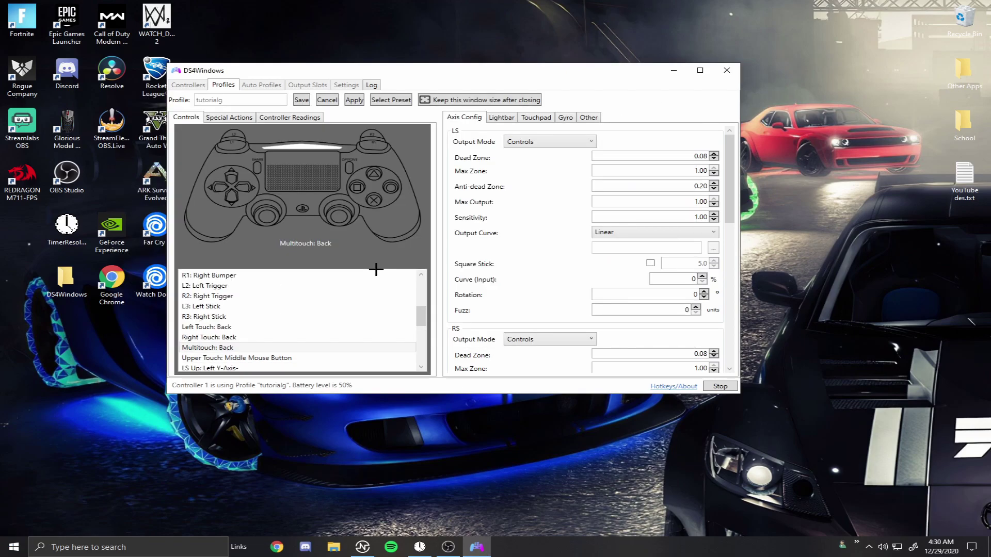
pyautogui.click(311, 158)
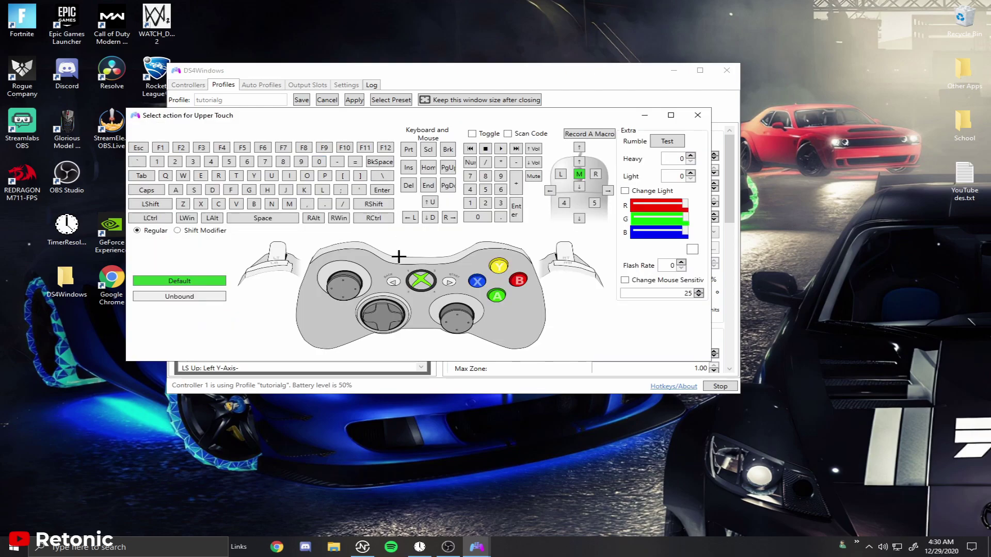
pyautogui.click(394, 280)
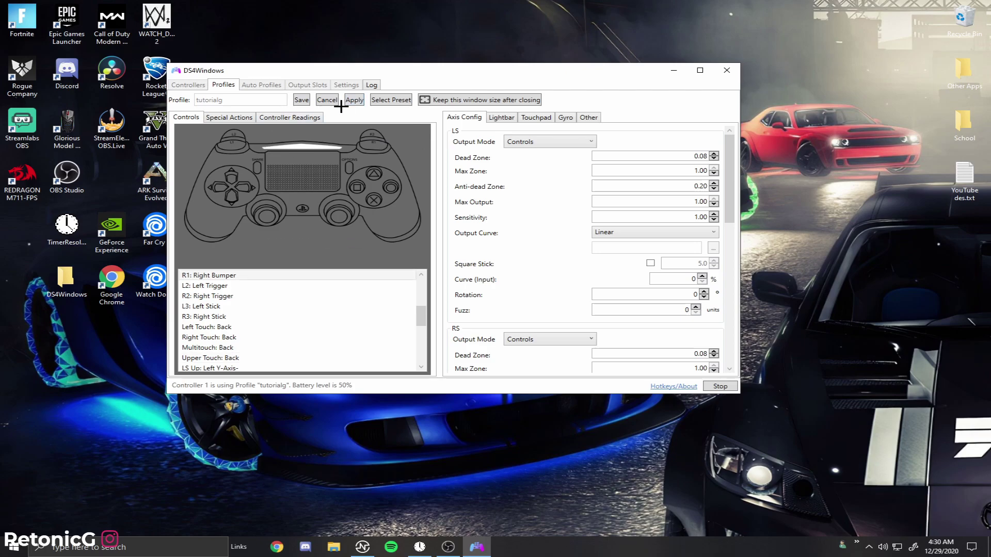
pyautogui.click(302, 100)
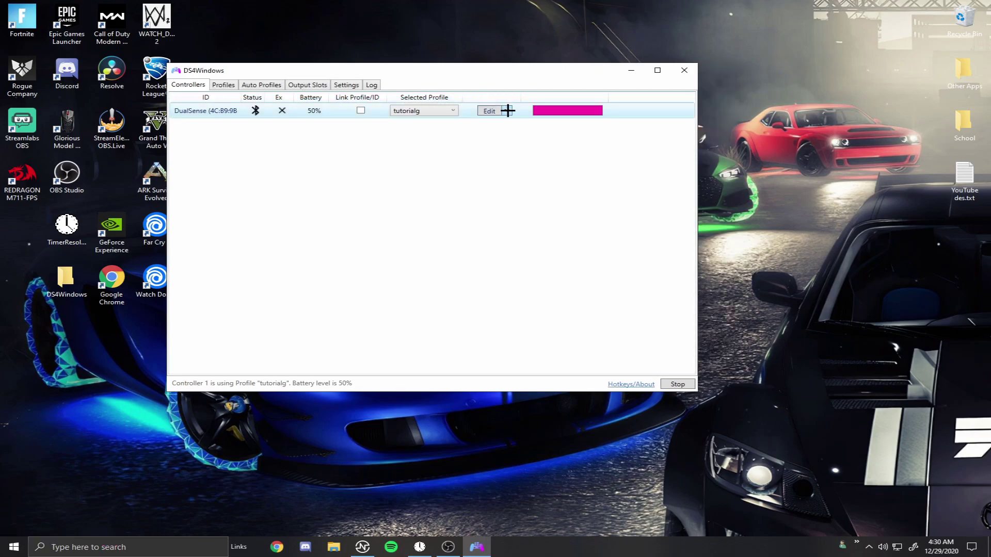
pyautogui.click(488, 111)
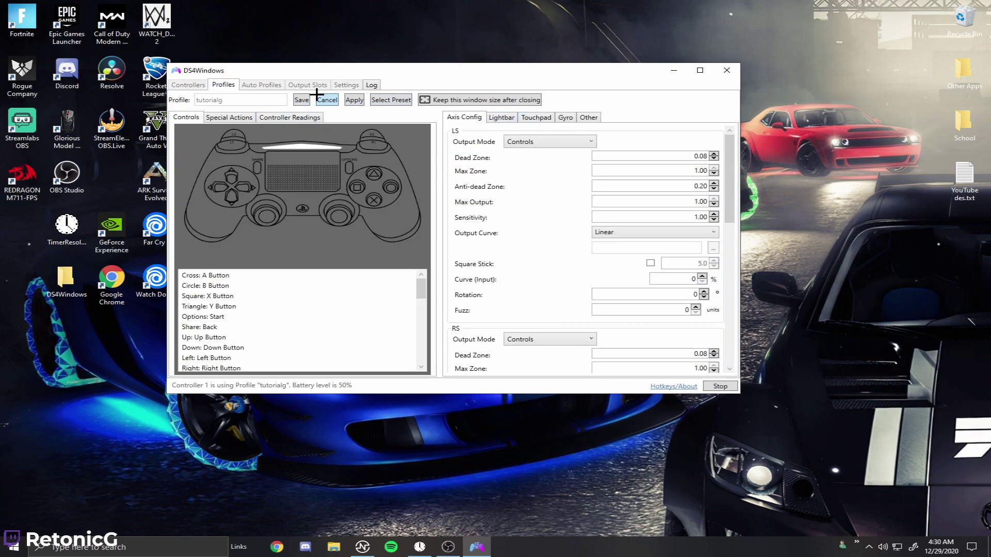
pyautogui.click(319, 99)
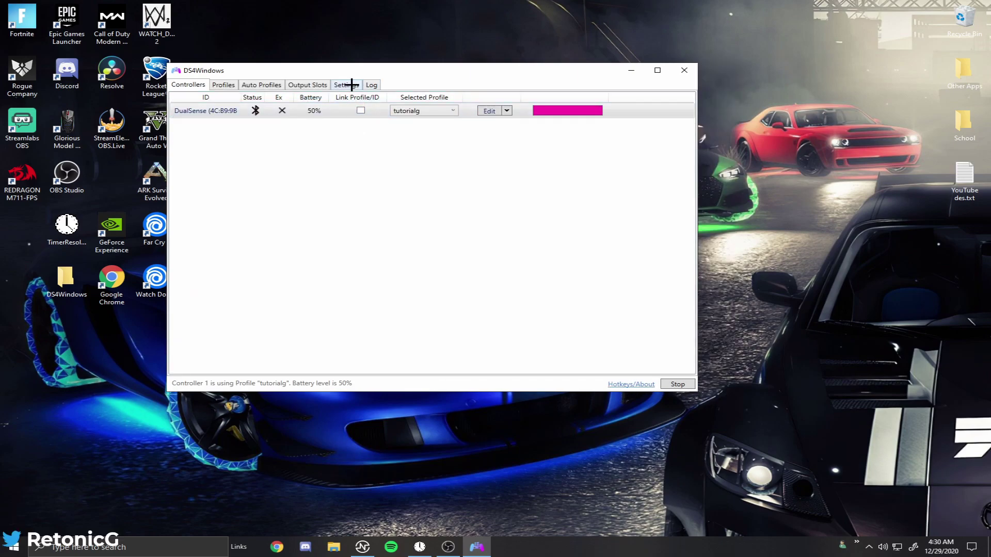
# Stop and restart controller detection, and open the Controller/Driver Setup from the program settings
pyautogui.click(679, 384)
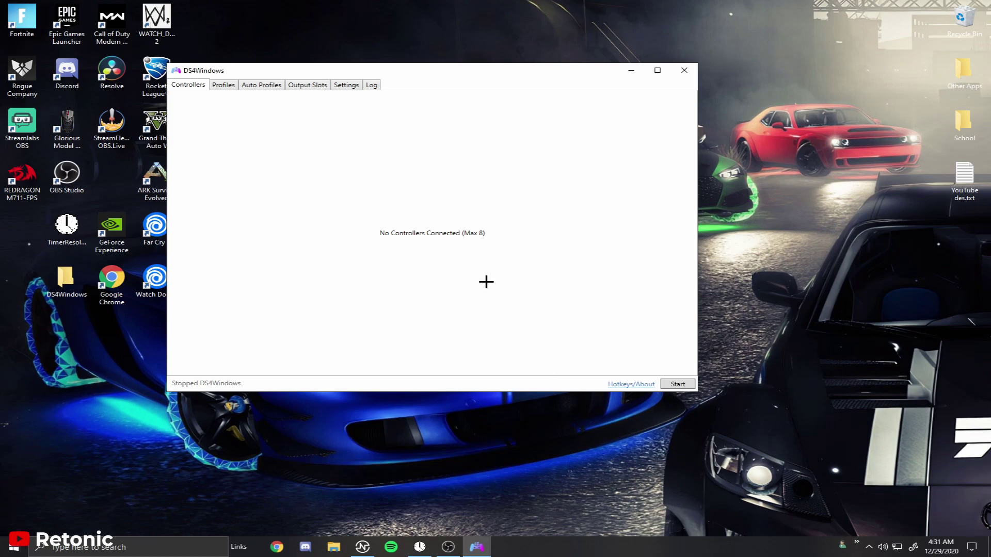
pyautogui.click(675, 383)
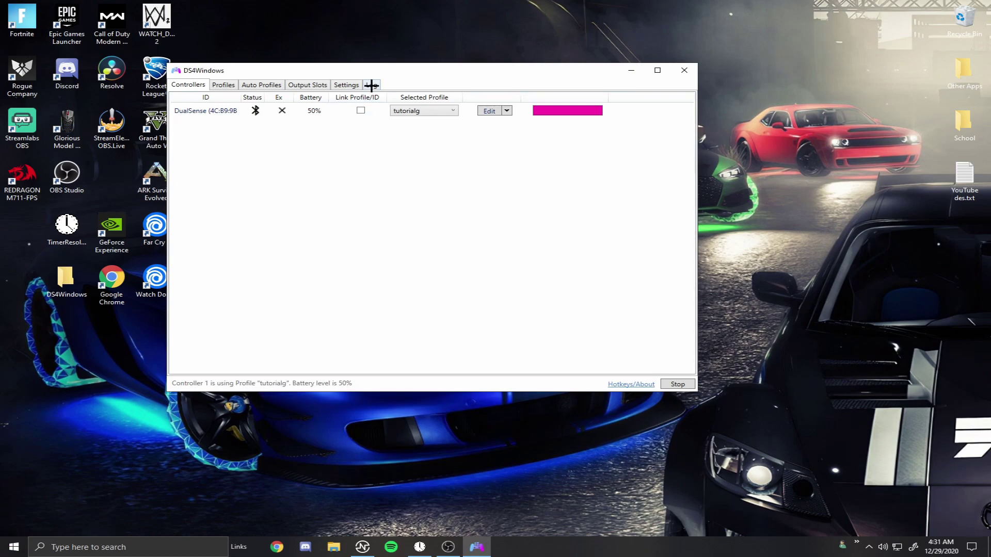
pyautogui.click(347, 85)
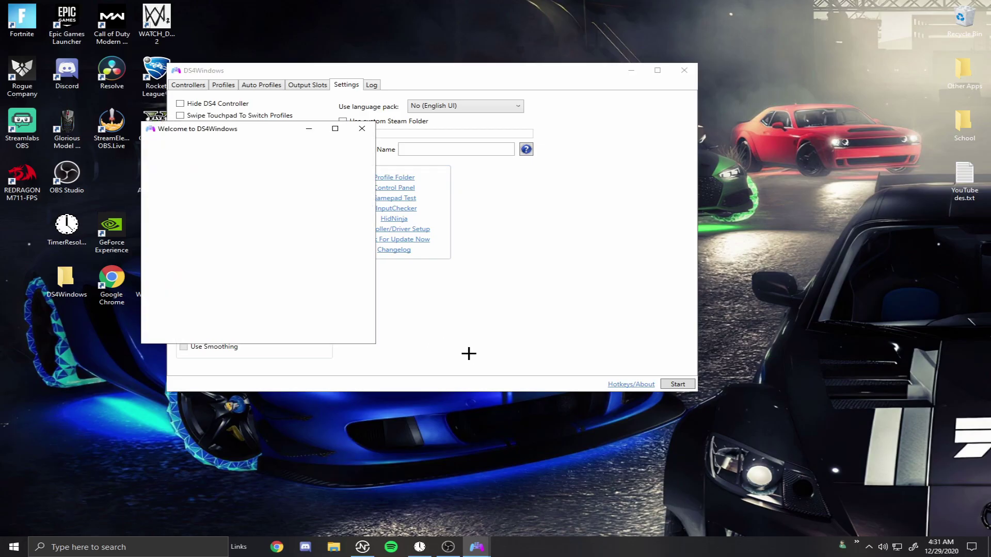
# Review the driver setup instructions, finish the welcome setup, and check the Controllers and Settings pages
pyautogui.moveTo(272, 132); pyautogui.dragTo(259, 82)
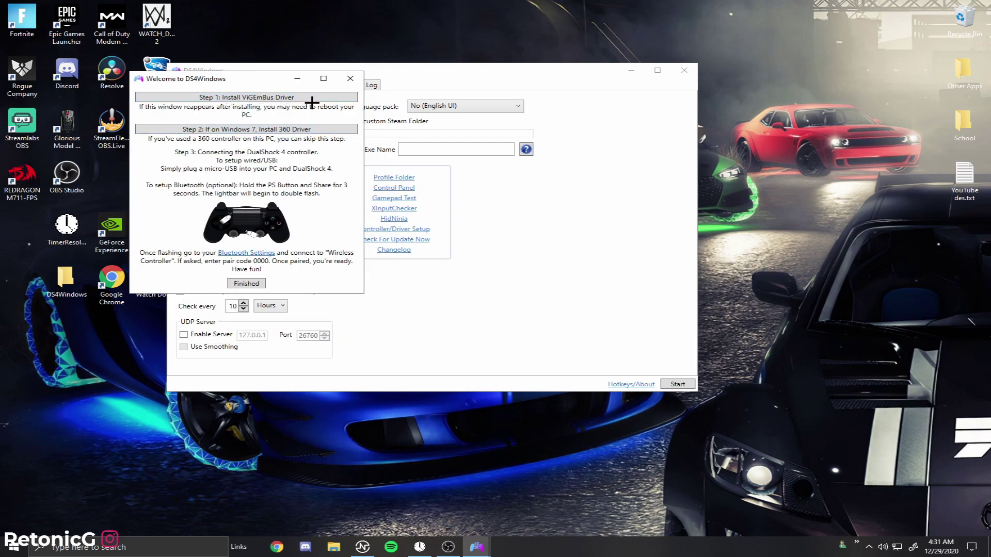
pyautogui.click(248, 283)
pyautogui.click(197, 86)
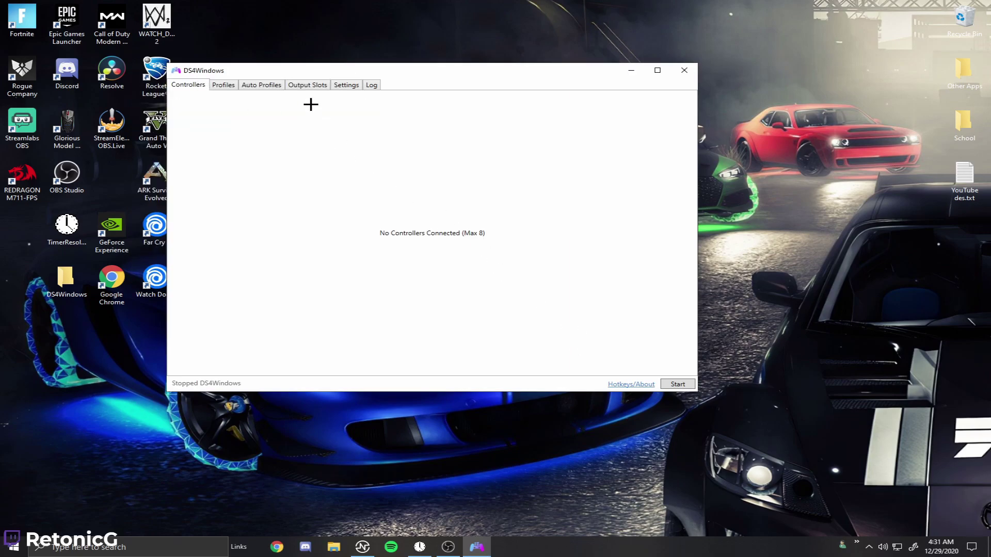
pyautogui.click(344, 85)
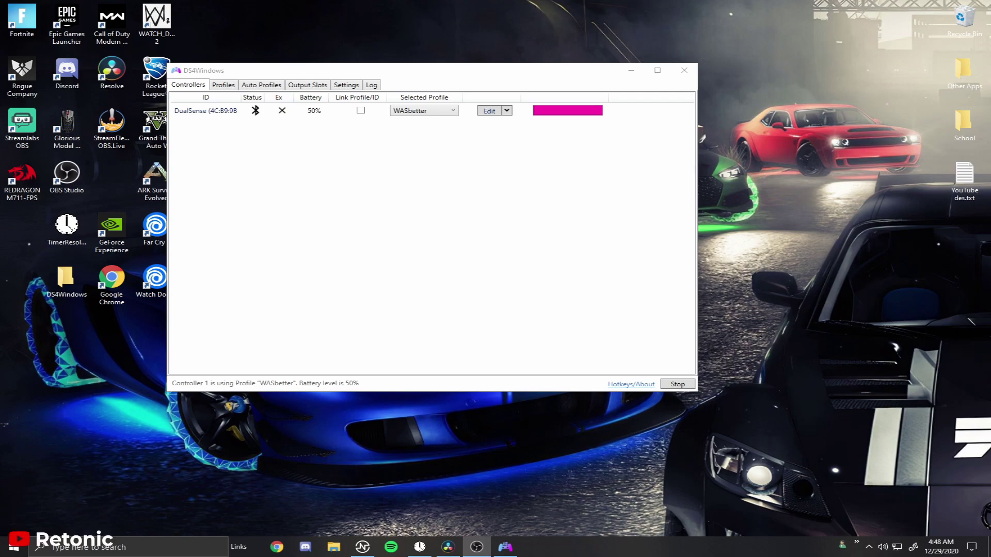
# Minimize DS4Windows and search Windows for "device" to open Device Manager
pyautogui.click(633, 69)
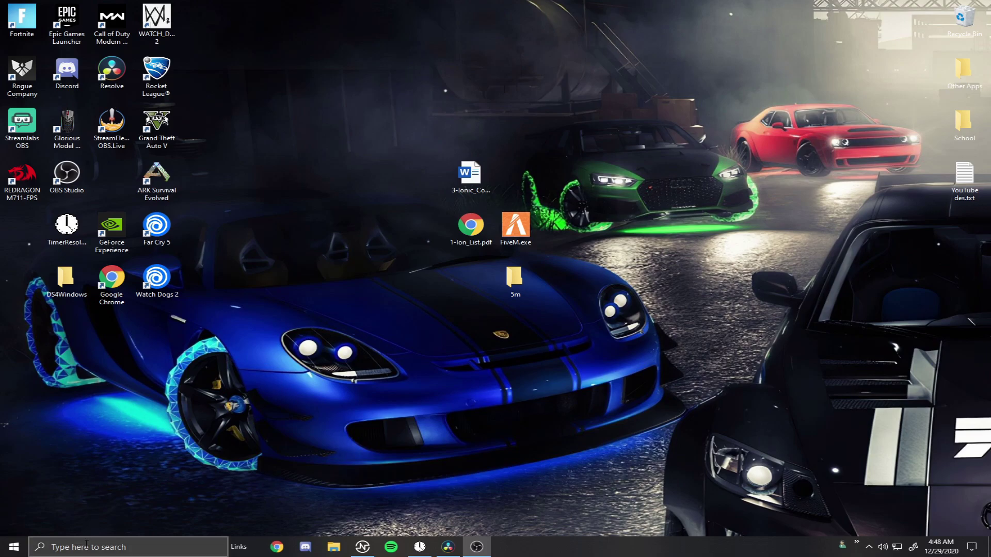
pyautogui.click(56, 548)
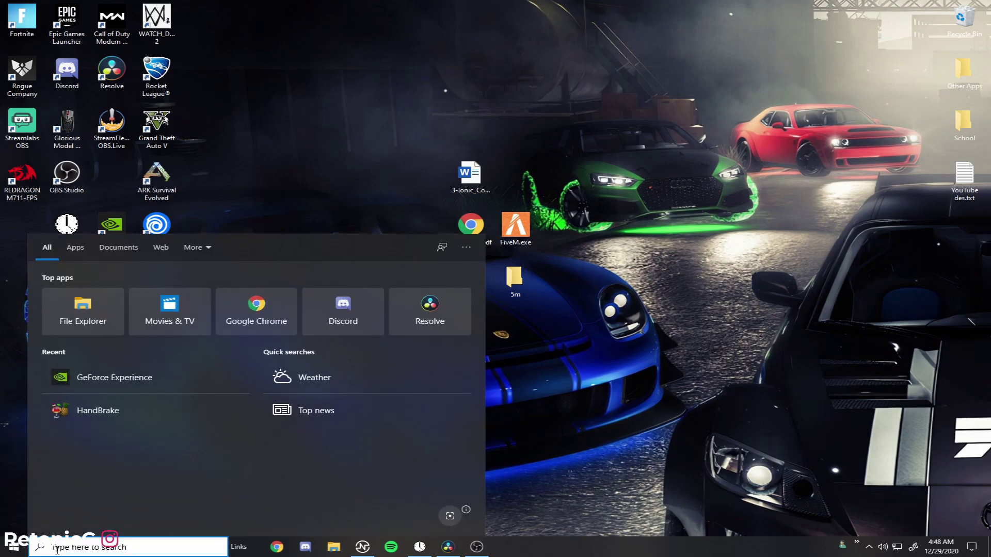
pyautogui.write('device')
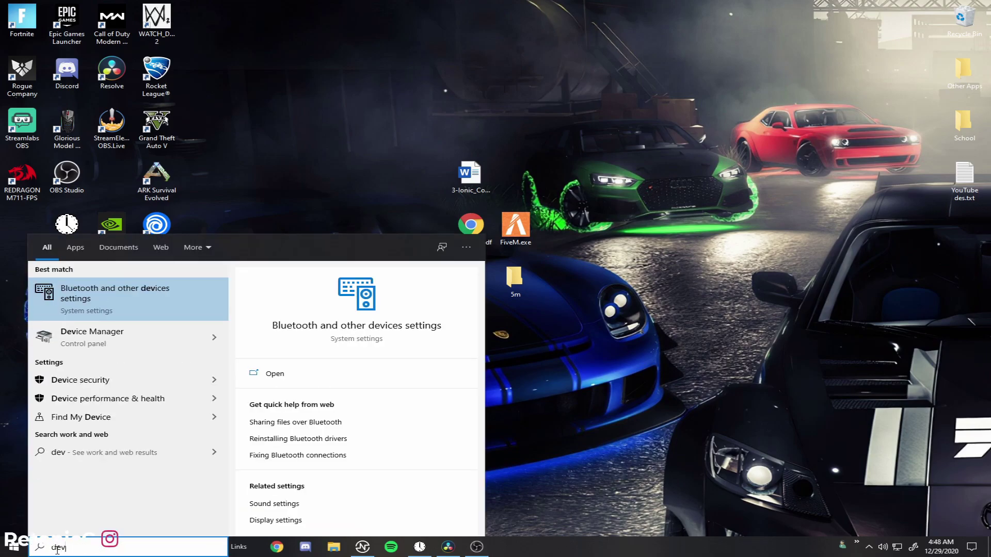
pyautogui.click(107, 342)
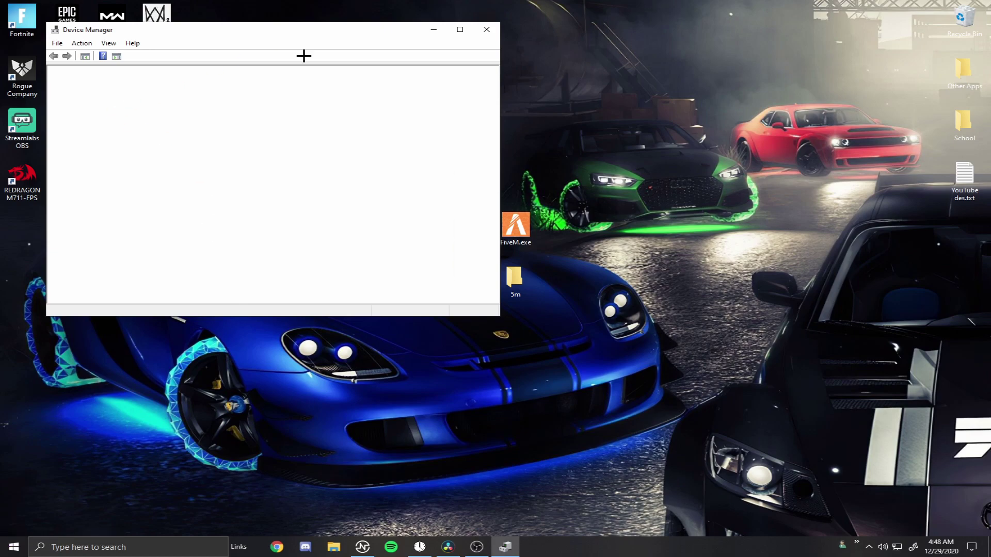
# Maximize the Device Manager window and expand the Human Interface Devices category
pyautogui.click(467, 31)
pyautogui.click(962, 6)
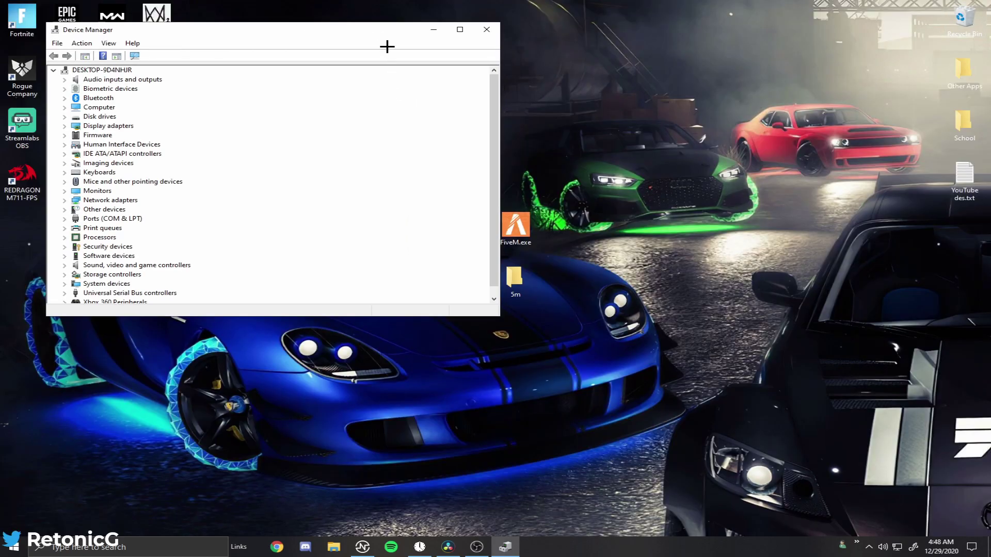
pyautogui.moveTo(387, 47); pyautogui.dragTo(387, 118)
pyautogui.click(450, 93)
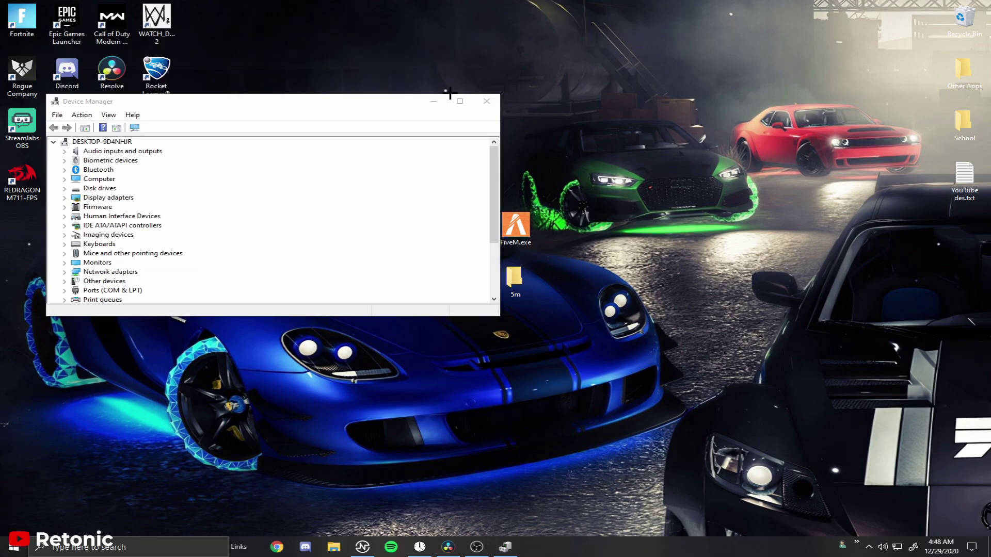
pyautogui.click(459, 101)
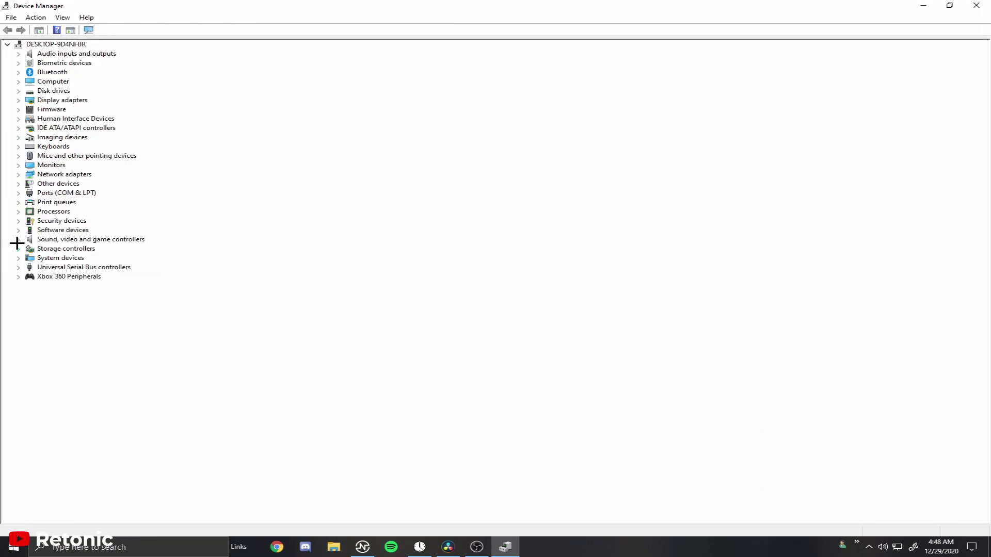
pyautogui.click(19, 119)
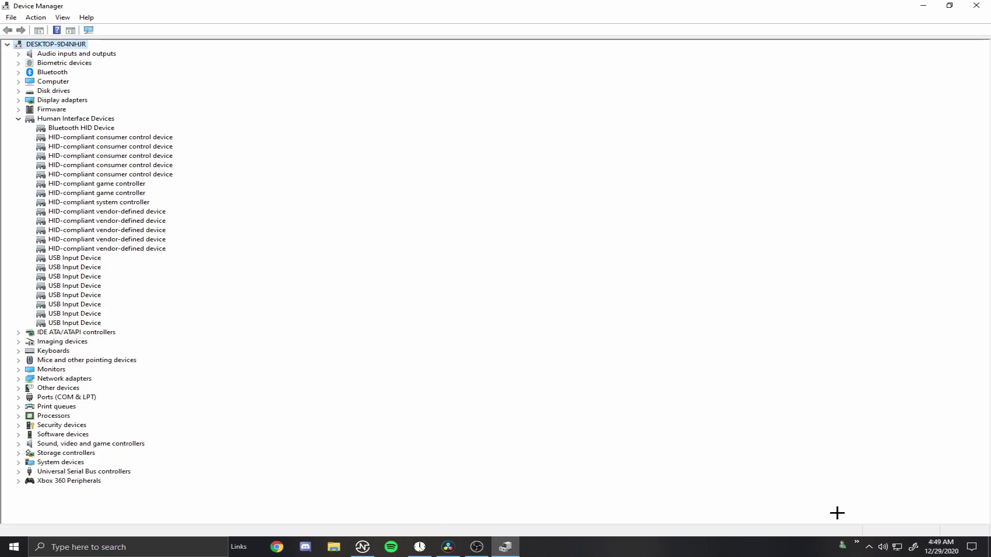
# Switch back to DS4Windows, place its window beside the device list, stop controller detection, and minimize it
pyautogui.click(867, 548)
pyautogui.click(844, 485)
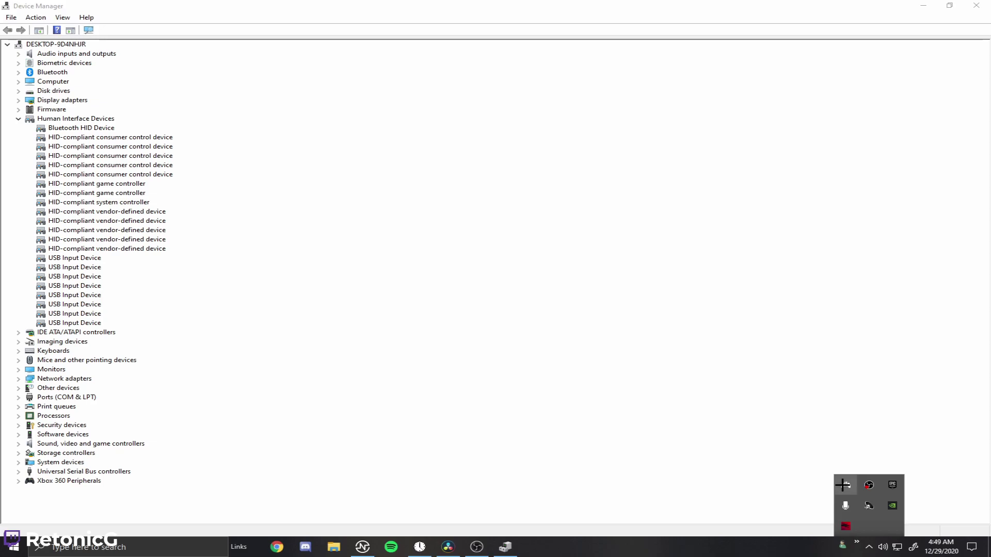
pyautogui.moveTo(524, 75); pyautogui.dragTo(698, 85)
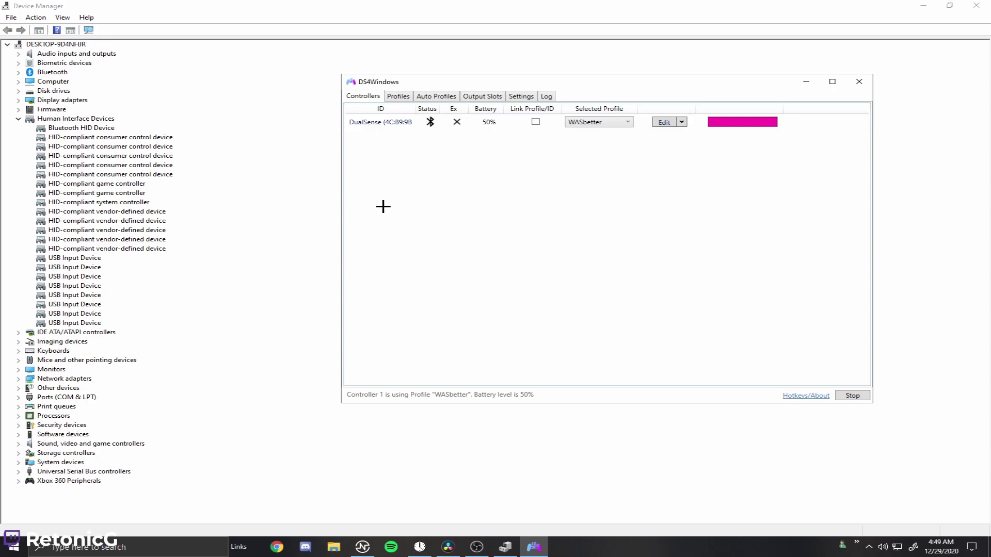
pyautogui.click(852, 395)
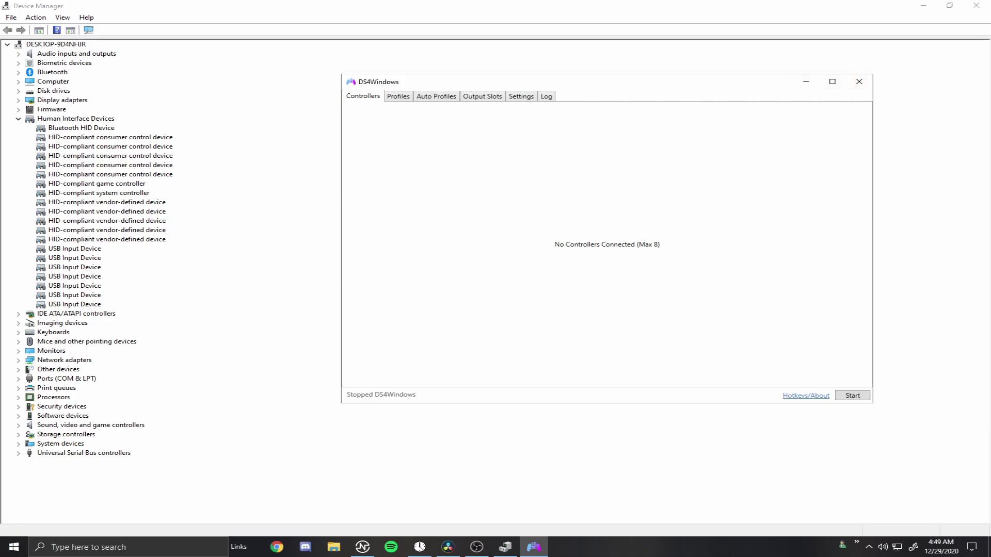
pyautogui.press('super+Down')
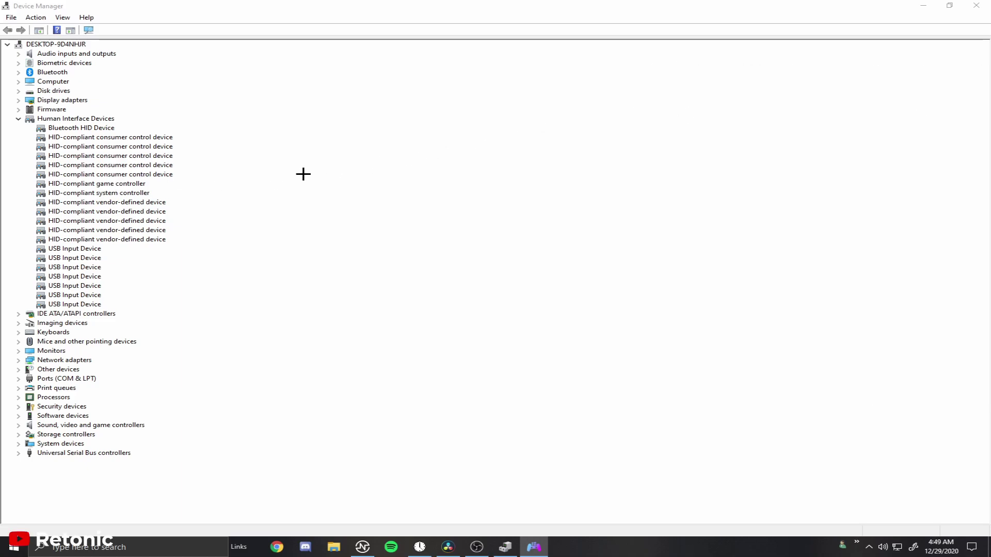
# Examine the general, driver and details properties of the HID-compliant game controller, including its location, and close the properties
pyautogui.click(137, 176)
pyautogui.doubleClick(103, 183)
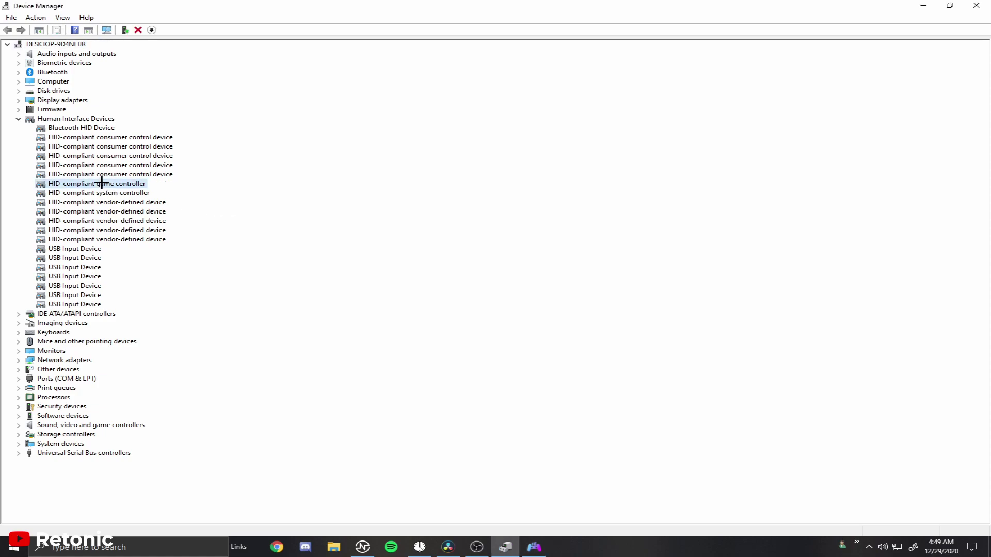
pyautogui.click(430, 174)
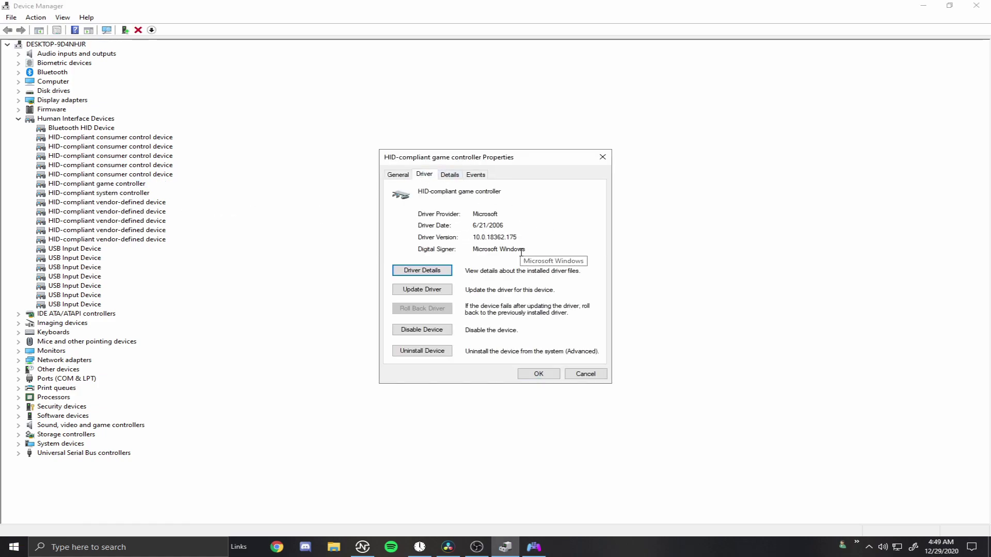
pyautogui.click(448, 172)
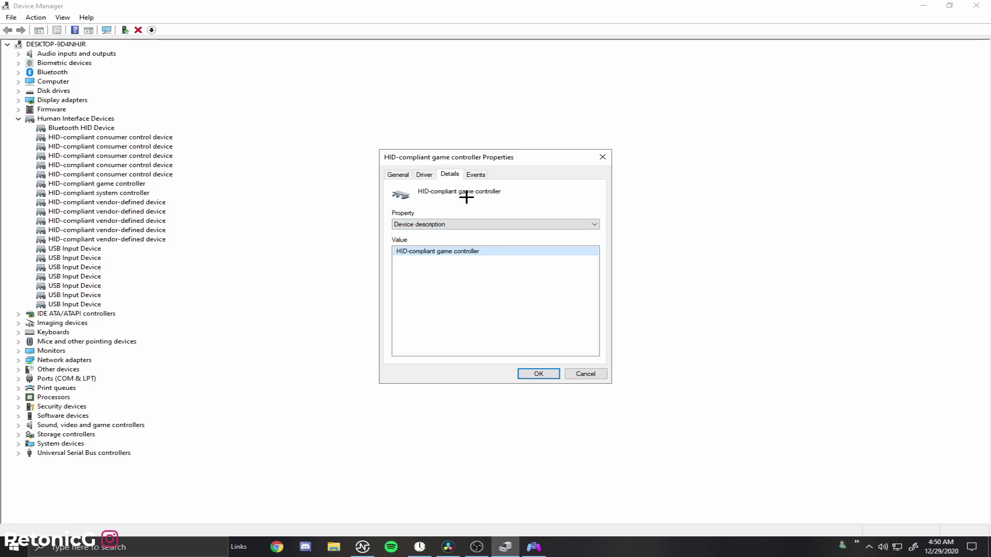
pyautogui.click(431, 174)
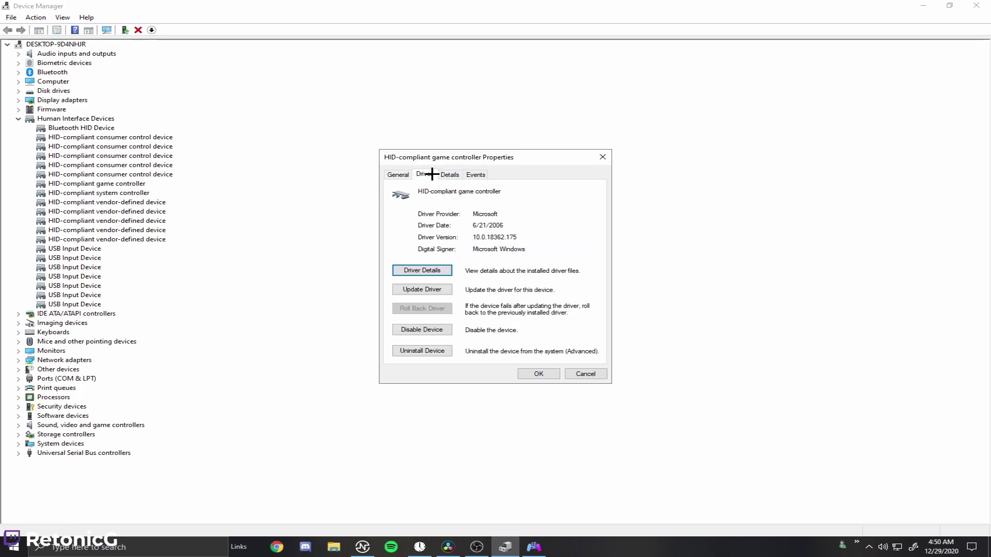
pyautogui.click(403, 174)
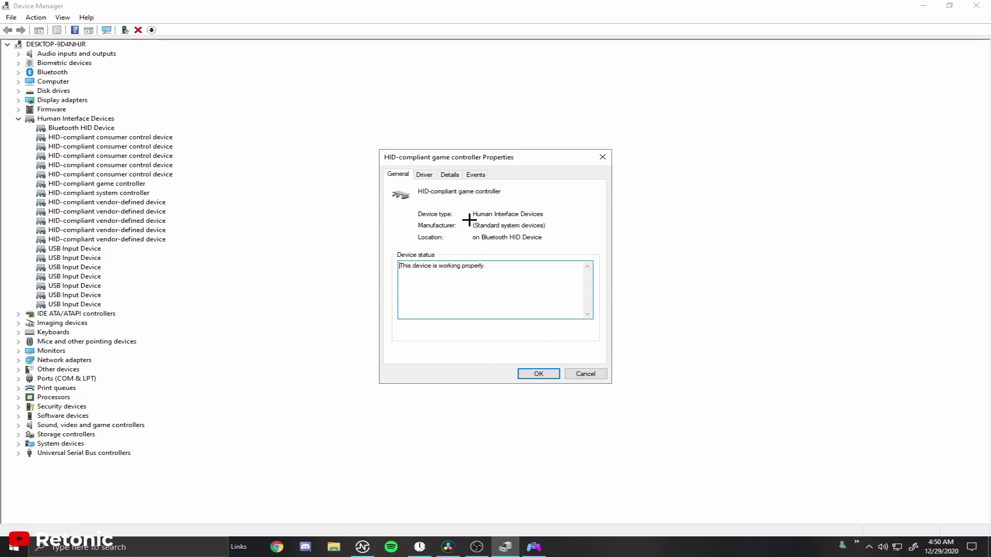
pyautogui.click(424, 175)
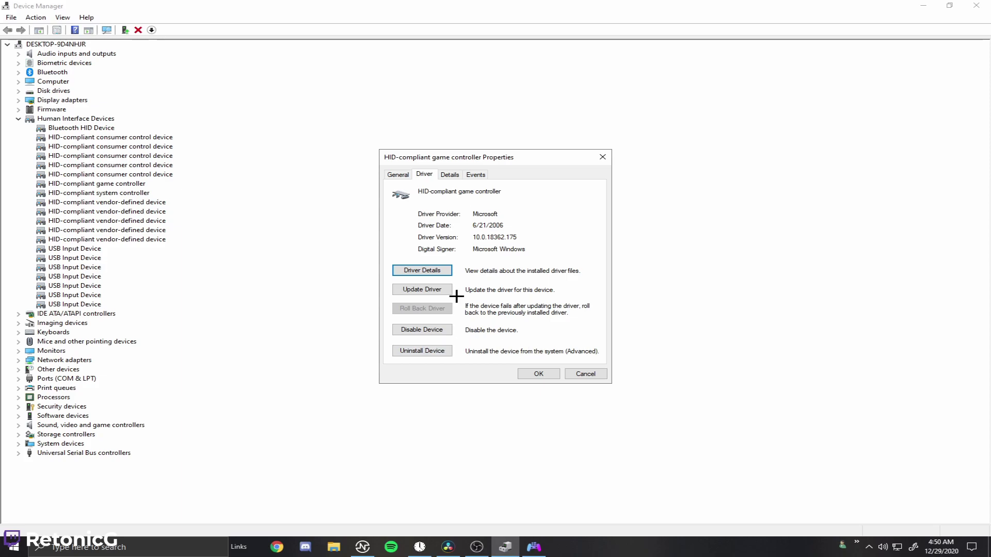
pyautogui.click(398, 175)
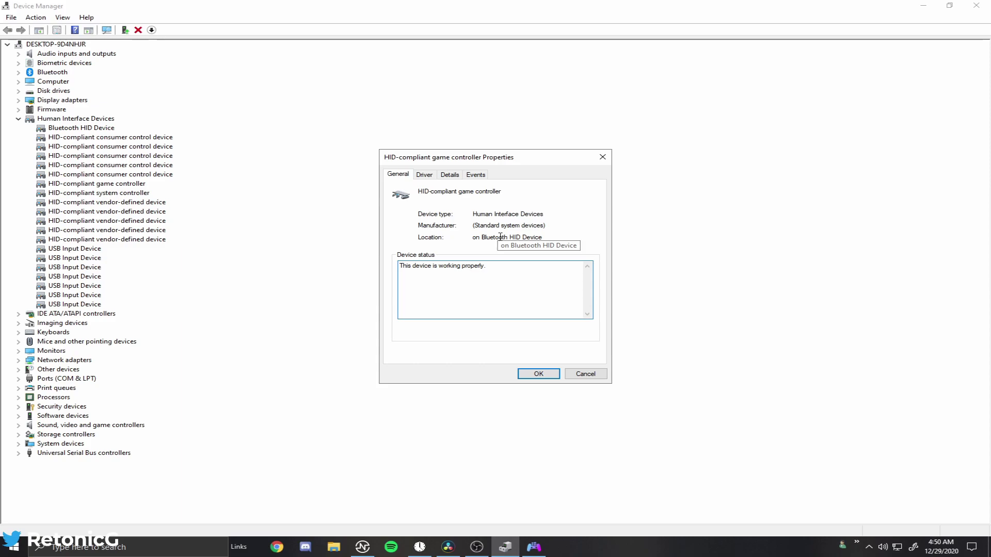
pyautogui.click(537, 373)
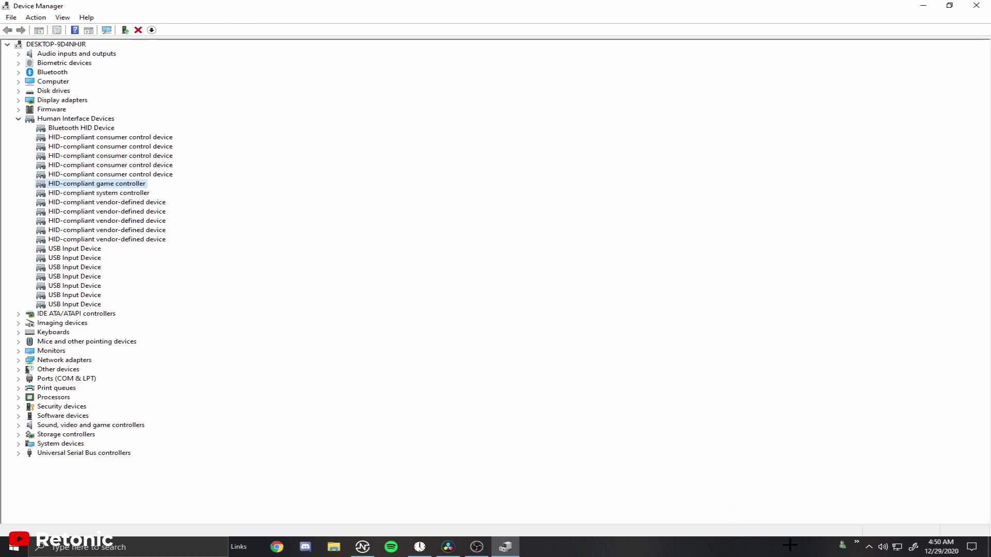
# Reopen DS4Windows from the hidden system tray apps and start controller detection again
pyautogui.click(856, 542)
pyautogui.click(869, 547)
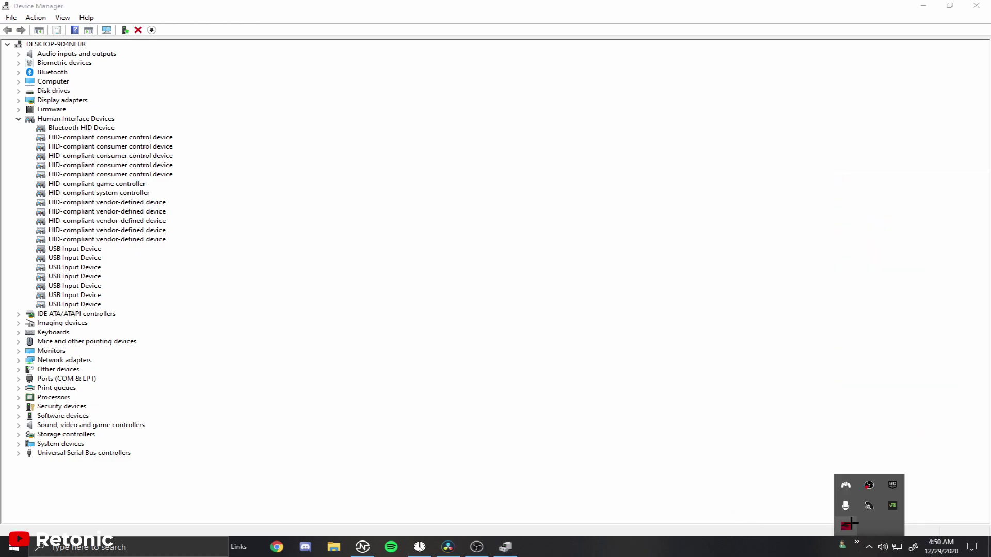
pyautogui.click(845, 485)
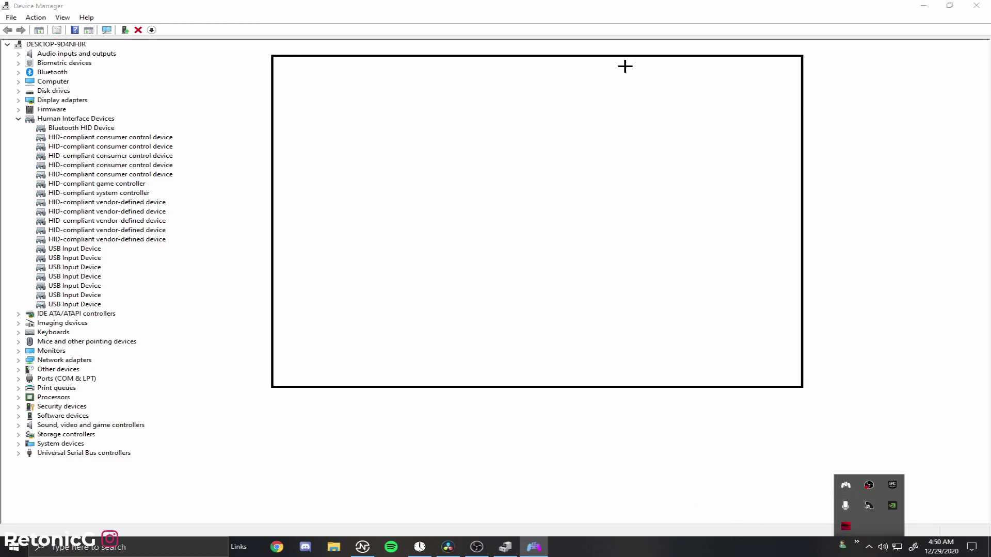
pyautogui.click(781, 376)
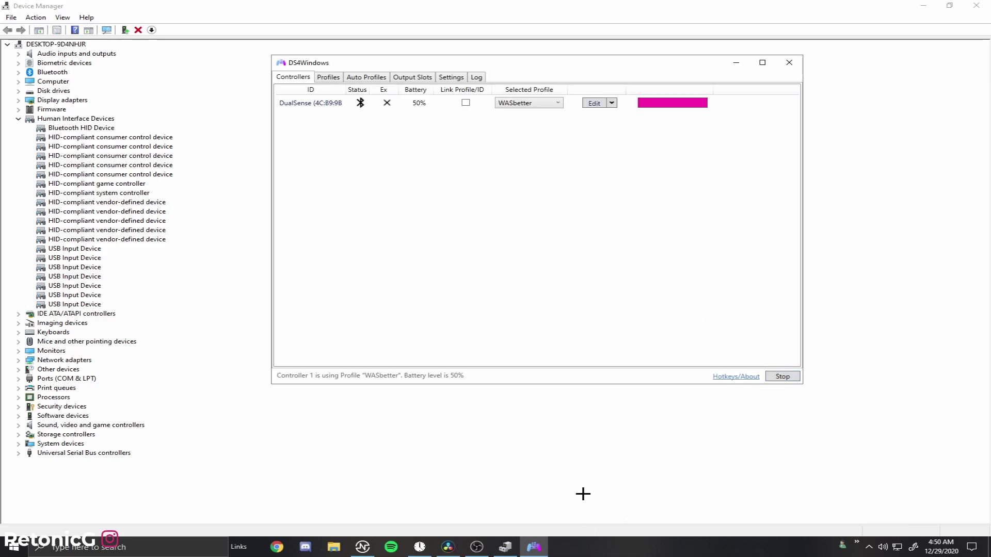